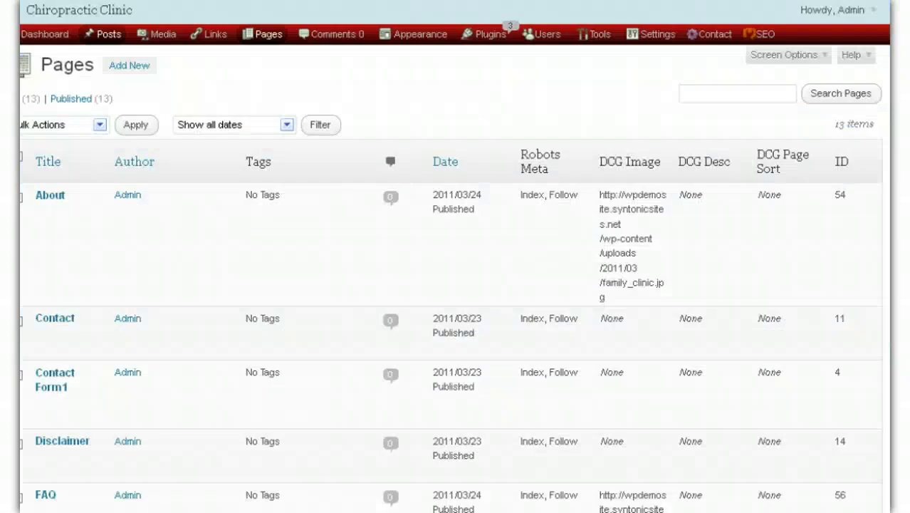
Open the site's Menus management page from the admin area
mouse_move(37, 37)
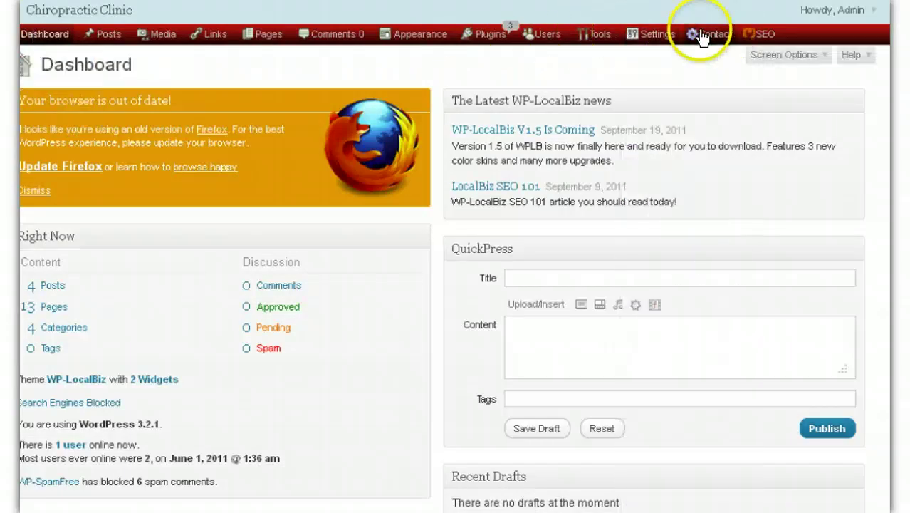
mouse_move(662, 34)
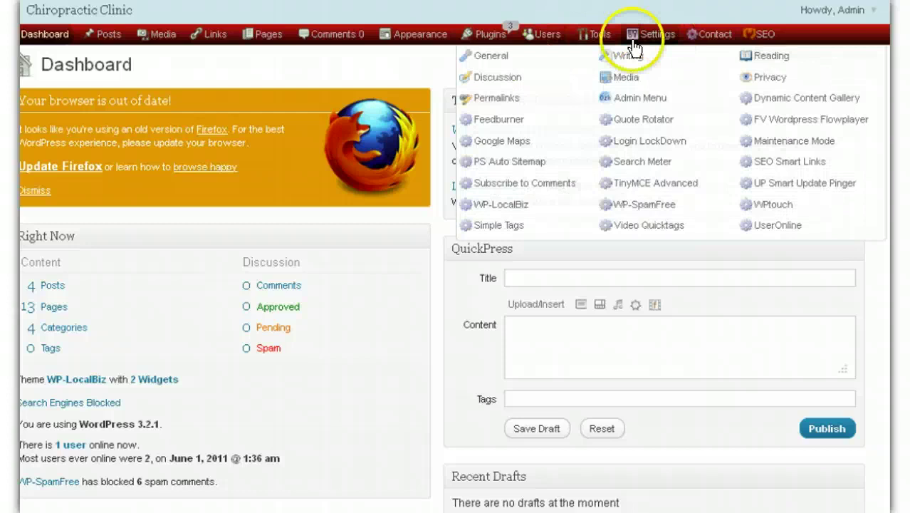
mouse_move(488, 35)
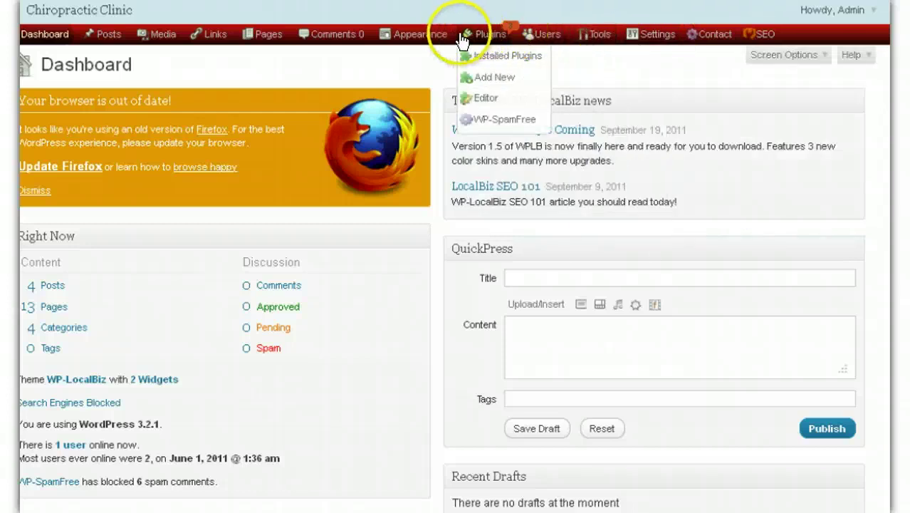
mouse_move(442, 34)
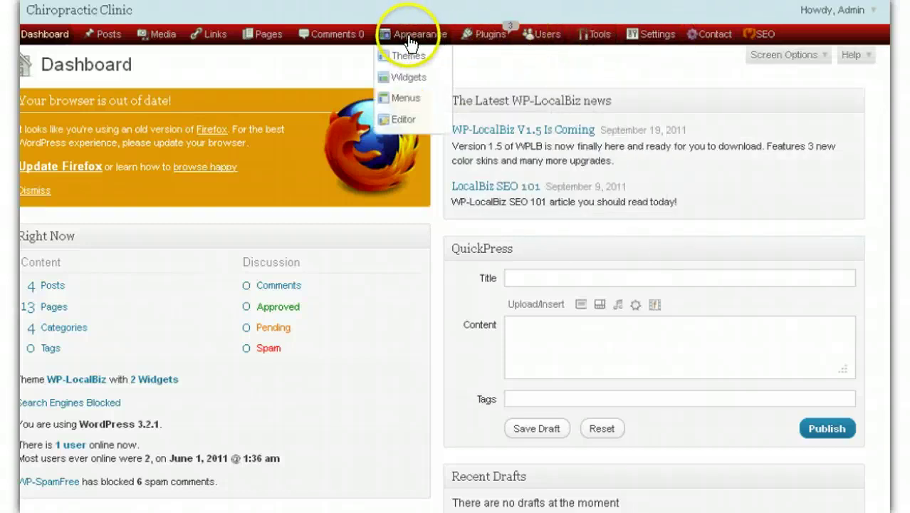
click(404, 100)
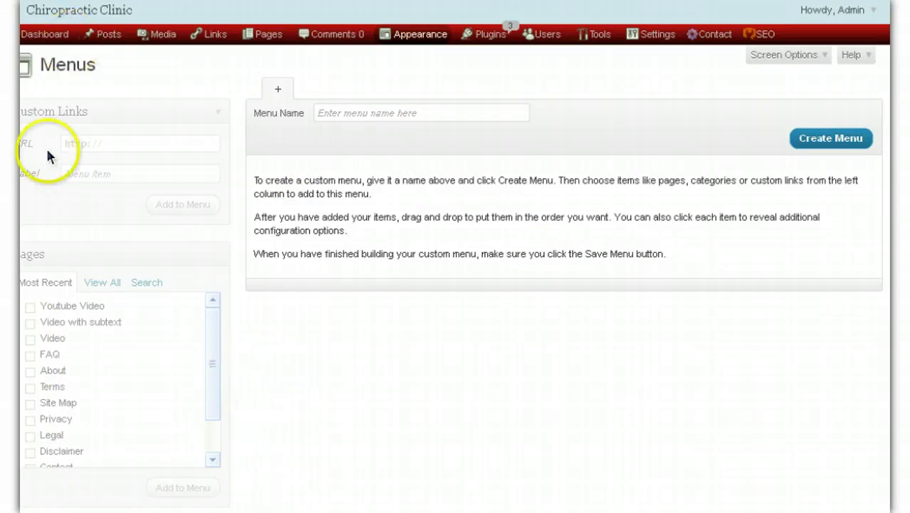
Create a custom menu named "top"
click(350, 117)
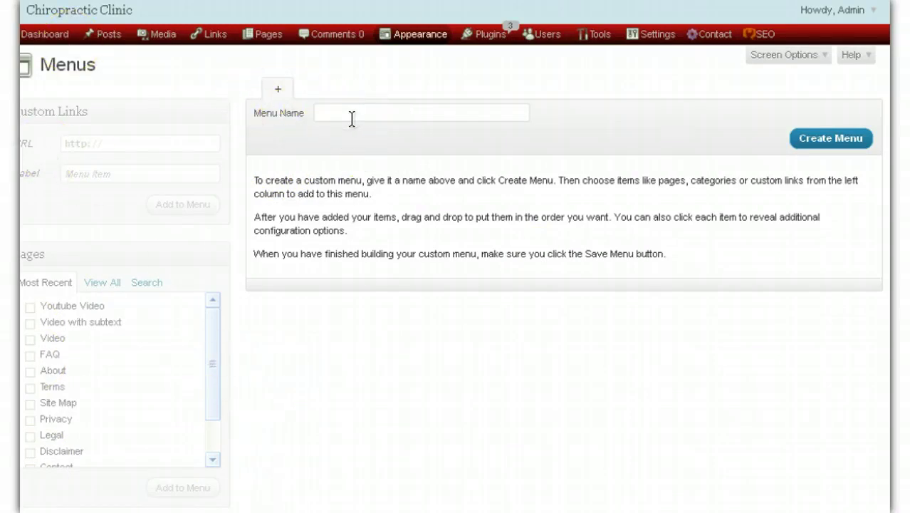
text(top)
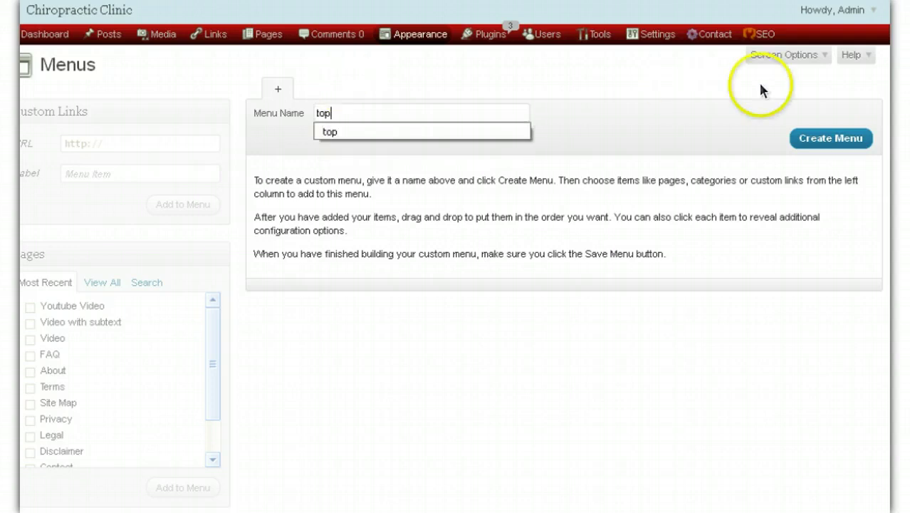
click(819, 139)
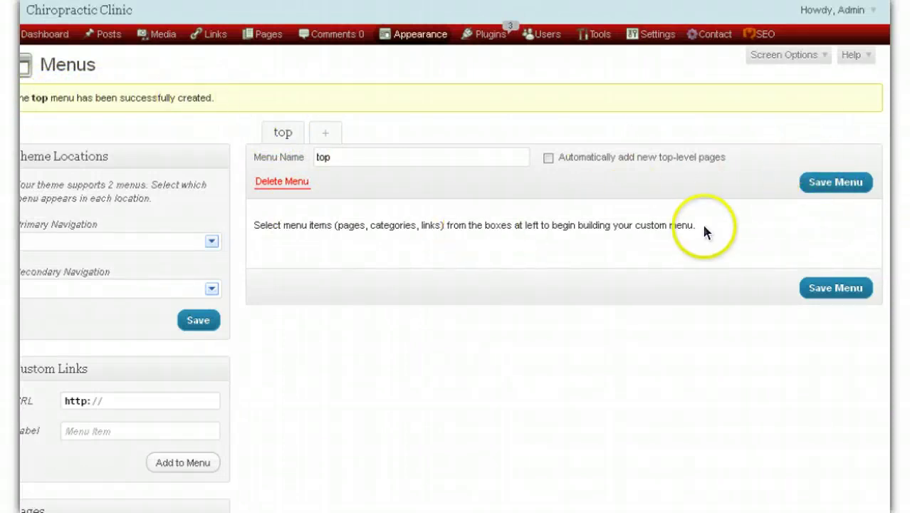
Select the FAQ, About, Home and Video with subtext pages for the top menu
scroll(695, 260, down, 3)
scroll(697, 265, down, 5)
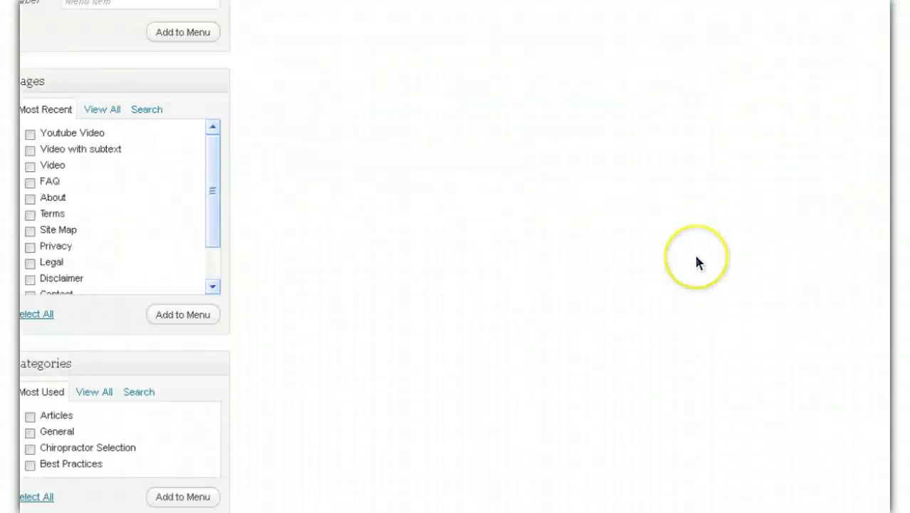
scroll(697, 258, up, 3)
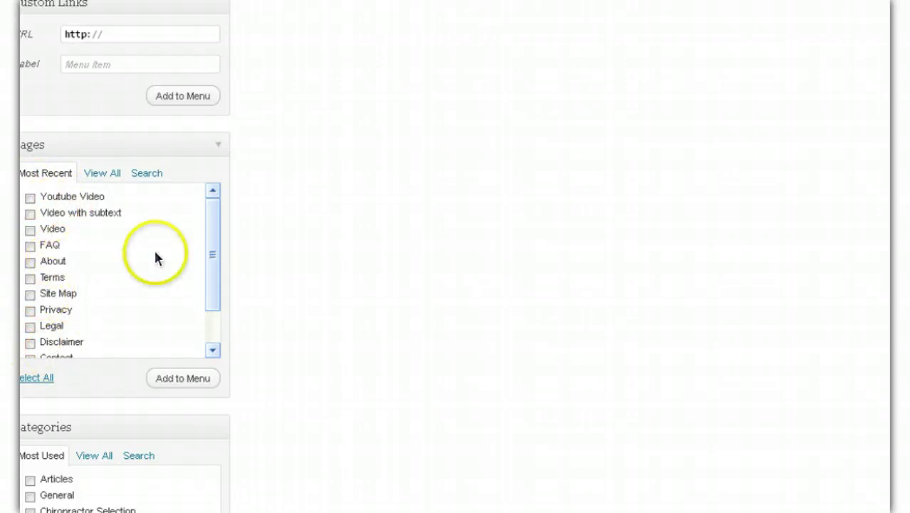
click(30, 246)
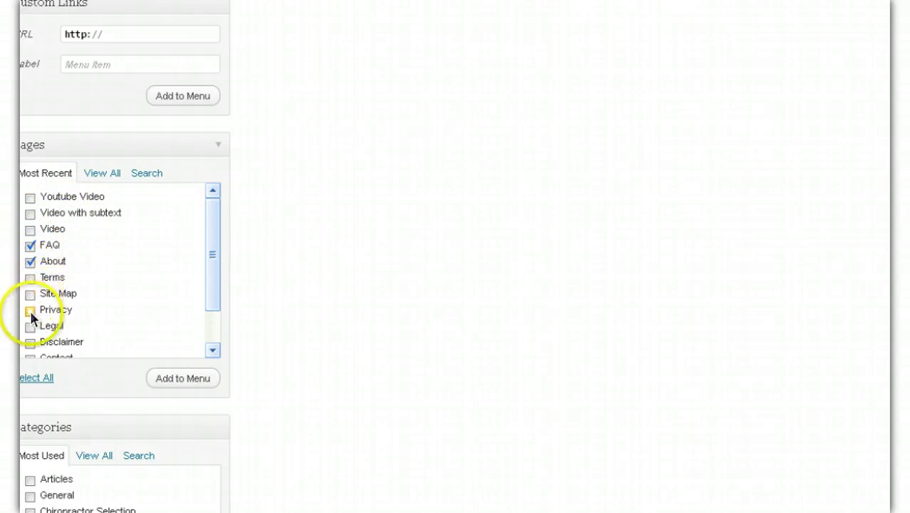
click(214, 300)
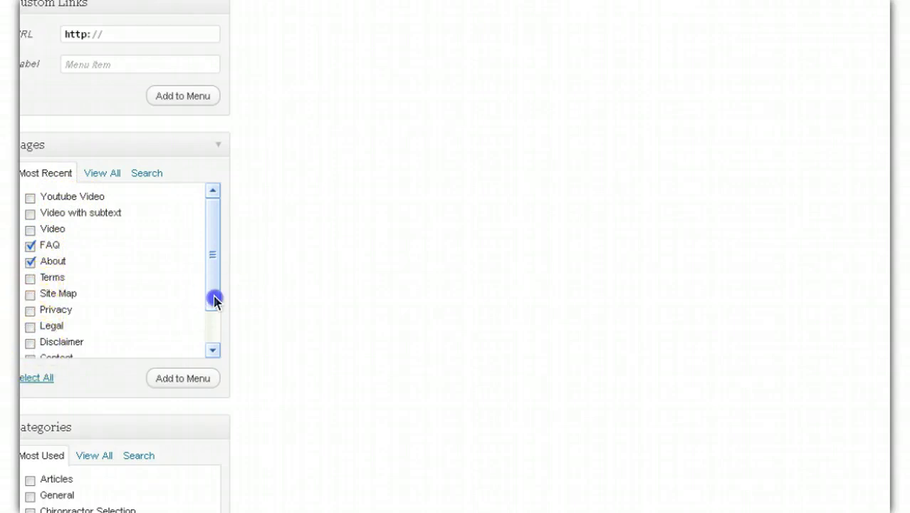
drag(214, 299, 215, 352)
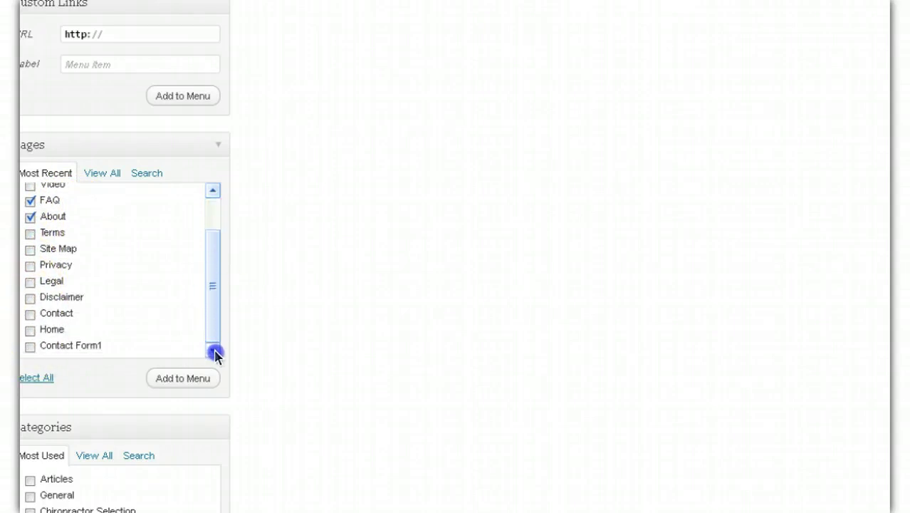
click(35, 333)
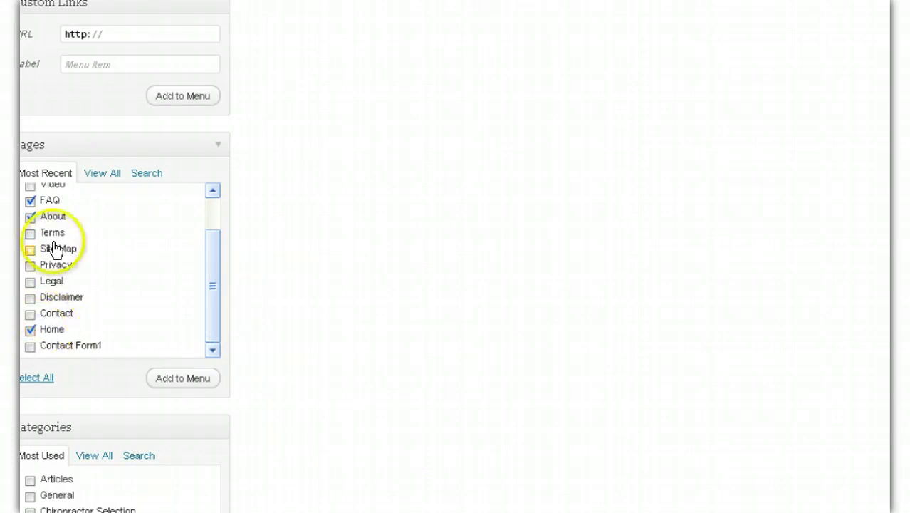
drag(217, 305, 215, 262)
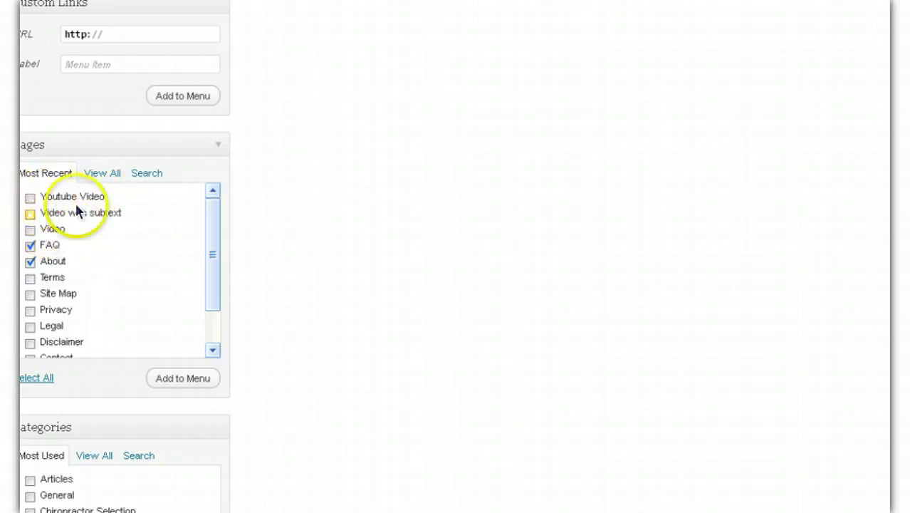
click(30, 199)
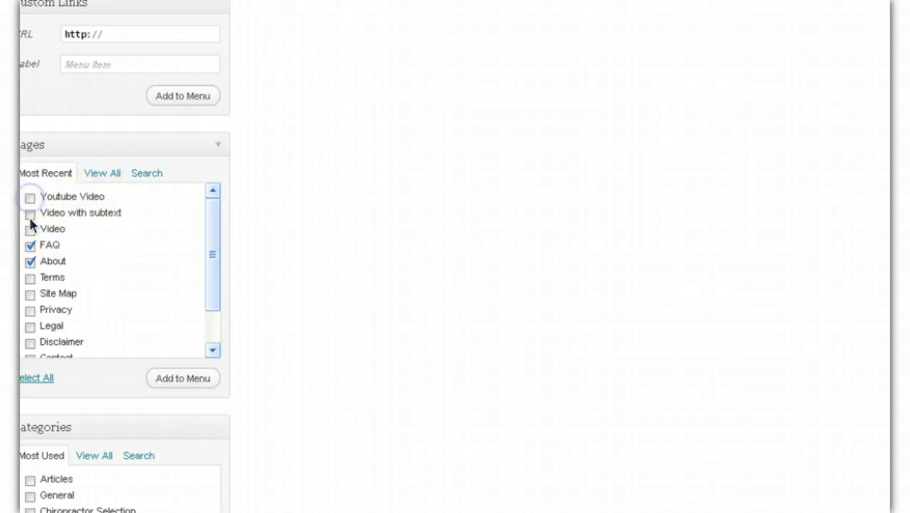
click(30, 213)
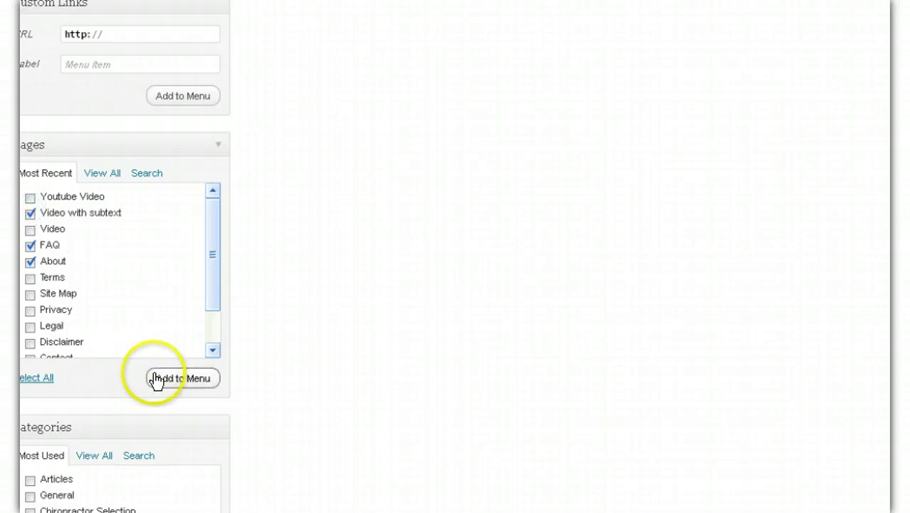
Add the selected pages and the Articles category to the top menu
click(213, 325)
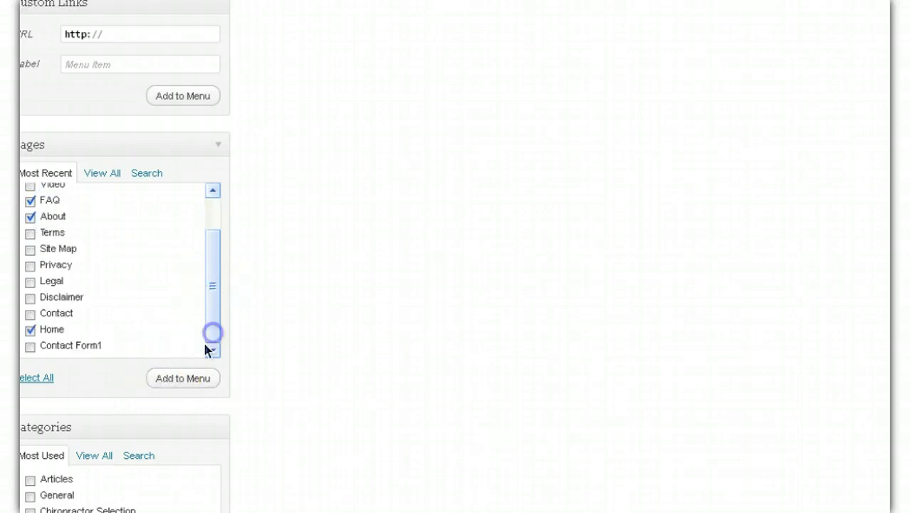
scroll(848, 342, down, 2)
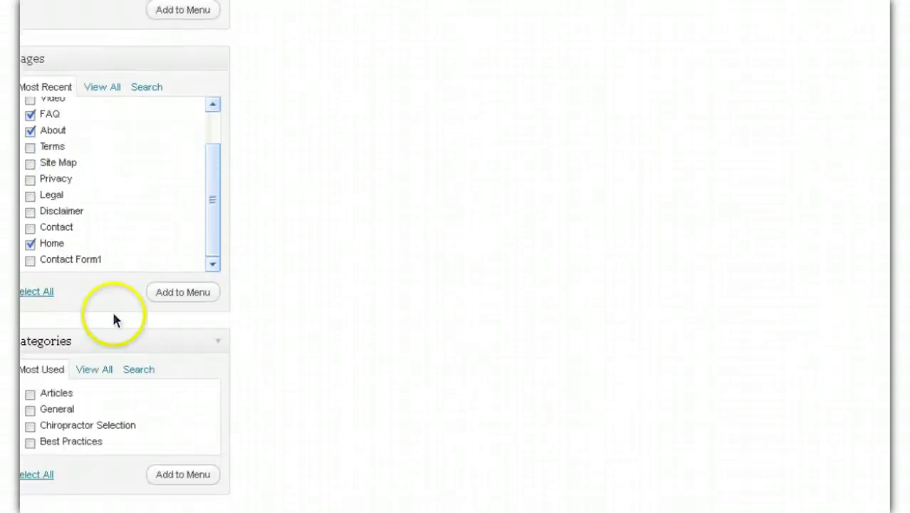
click(30, 394)
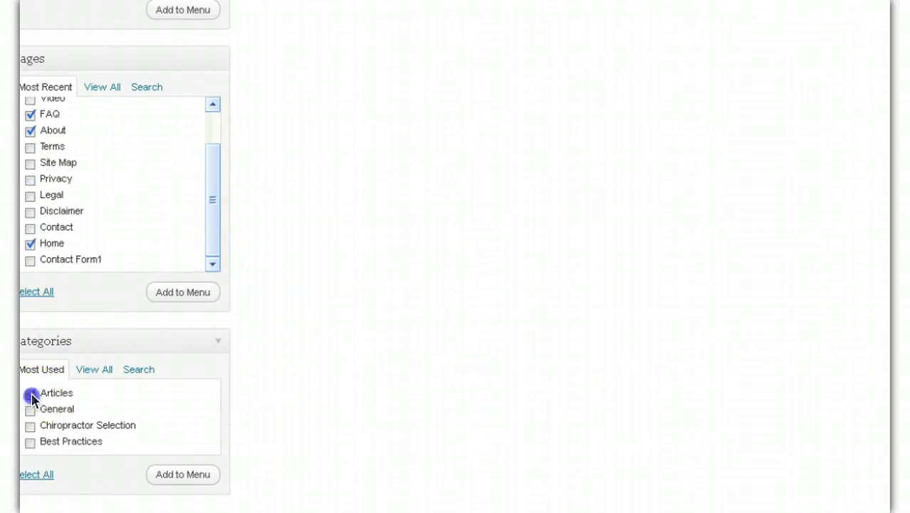
click(183, 292)
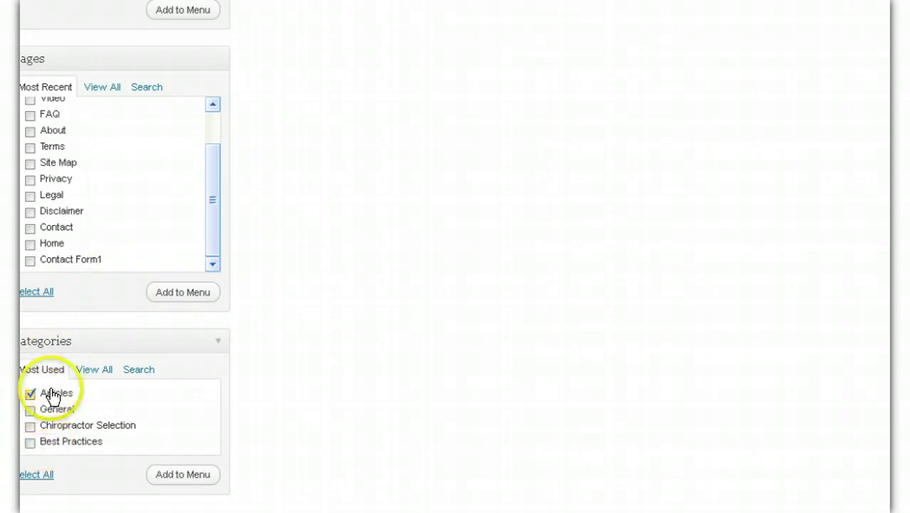
click(180, 482)
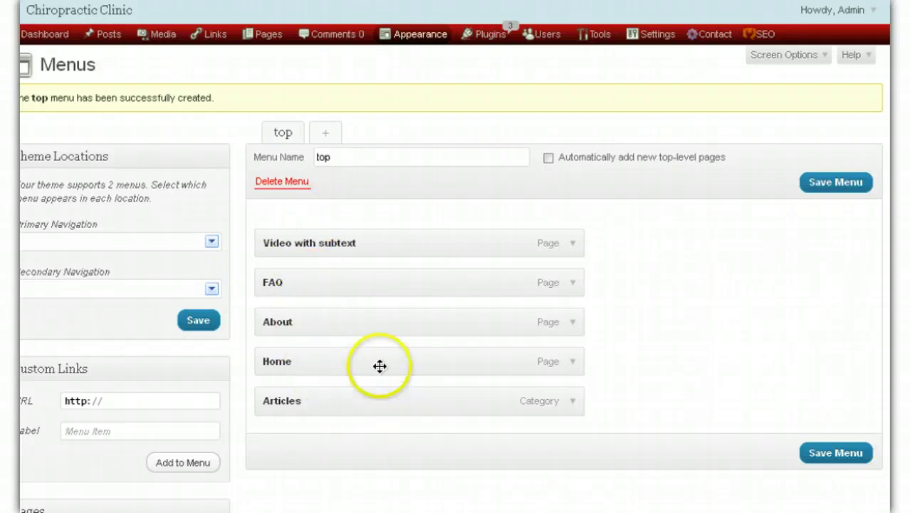
Reorder the top menu as Home, About, FAQ, Video with subtext, Articles, and save it
drag(364, 362, 361, 243)
drag(366, 283, 329, 227)
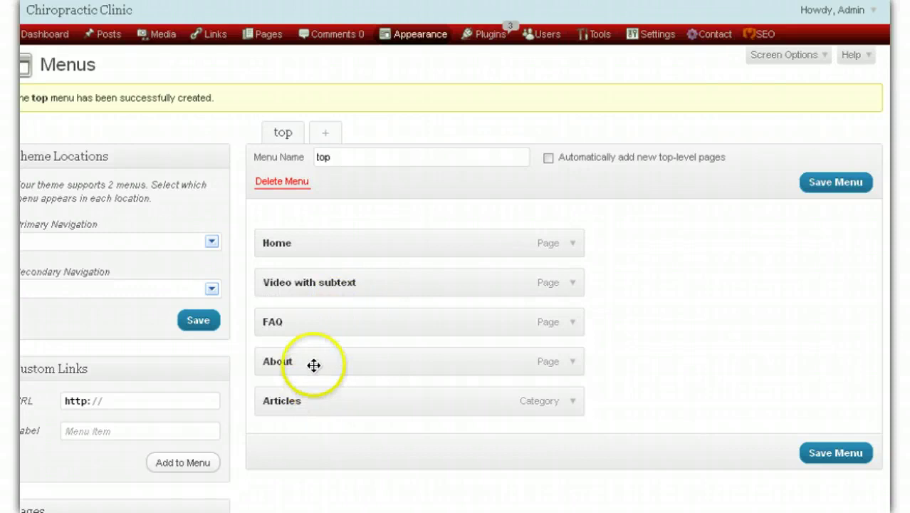
drag(315, 365, 307, 279)
drag(311, 364, 311, 326)
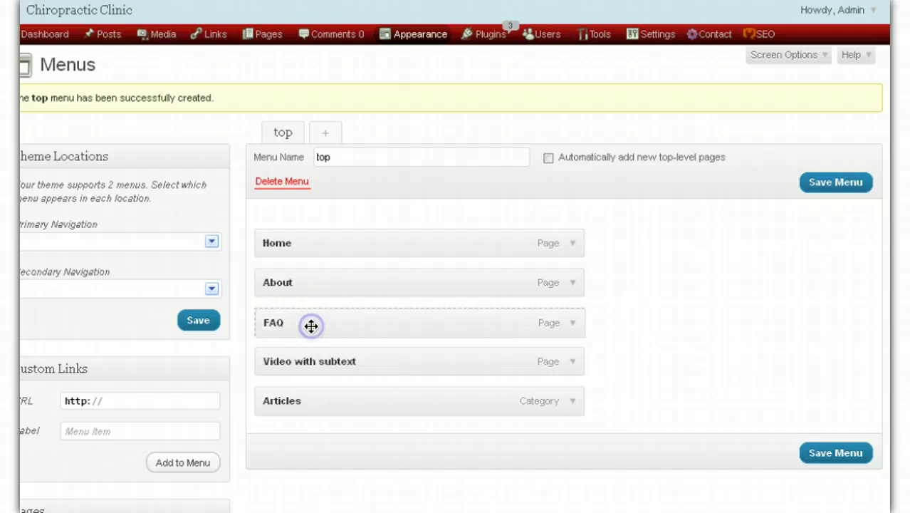
click(313, 411)
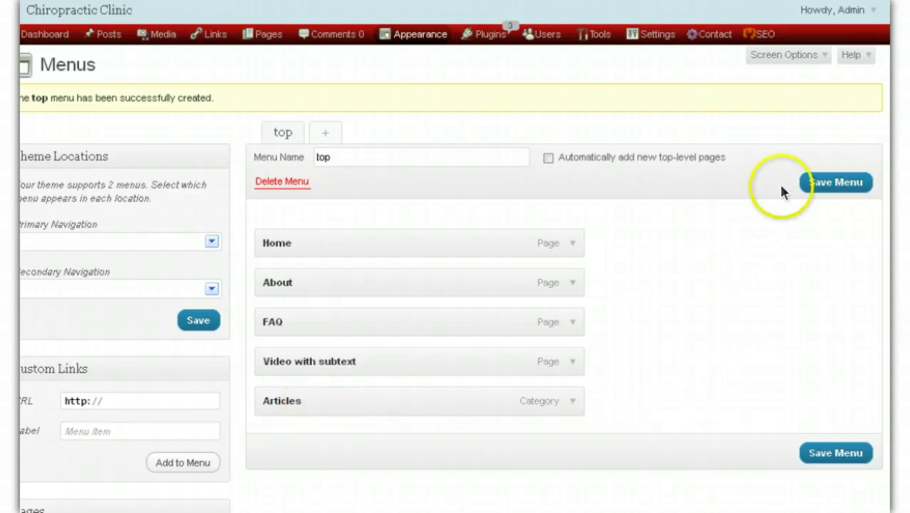
click(837, 183)
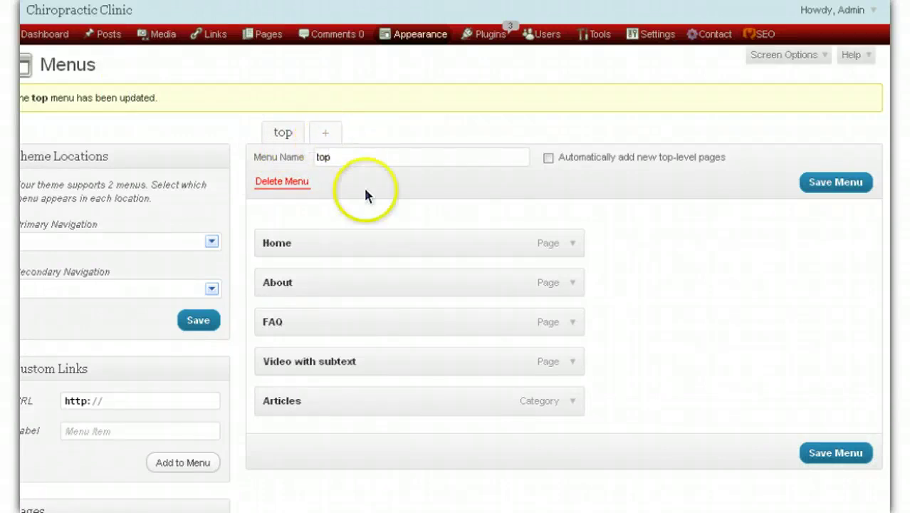
Create a second custom menu named "bottom"
click(324, 138)
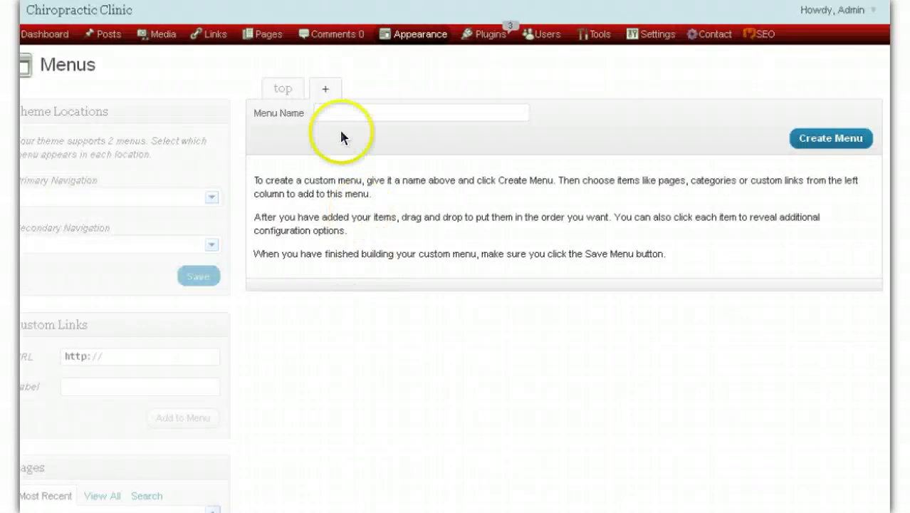
click(347, 113)
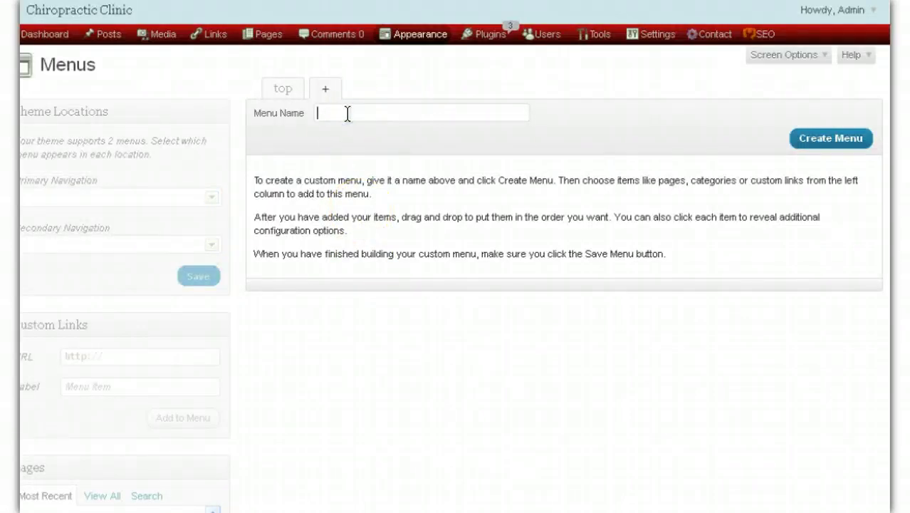
text(botto)
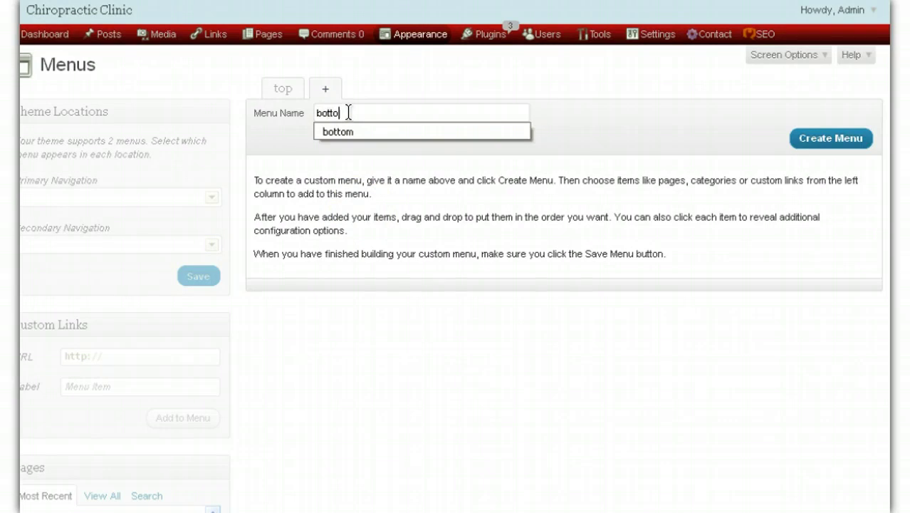
text(m)
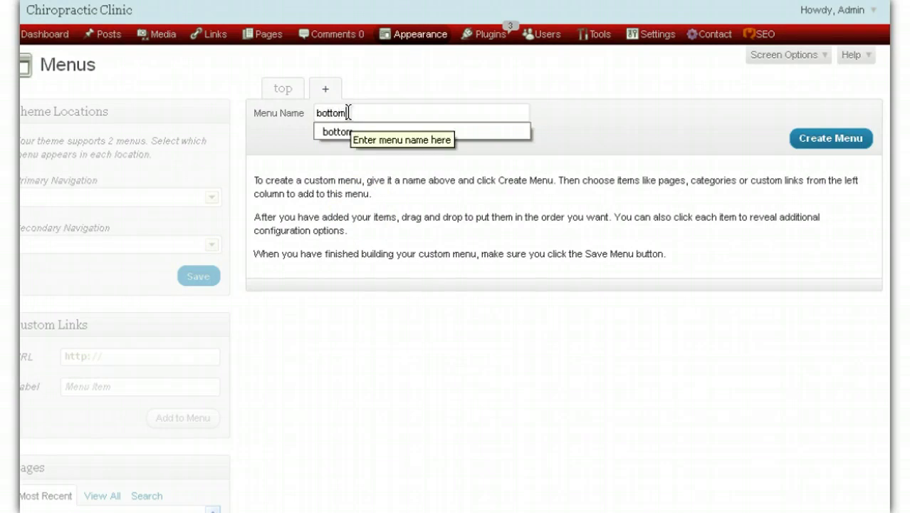
click(827, 140)
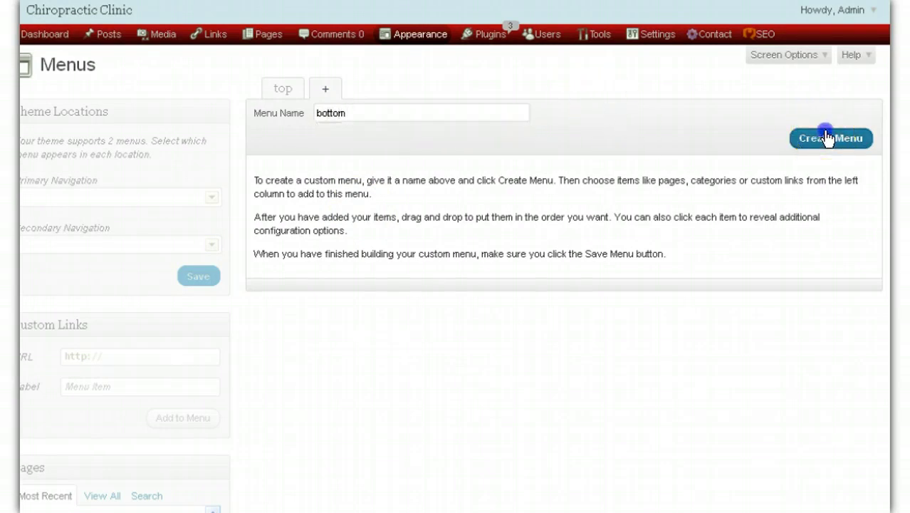
click(828, 138)
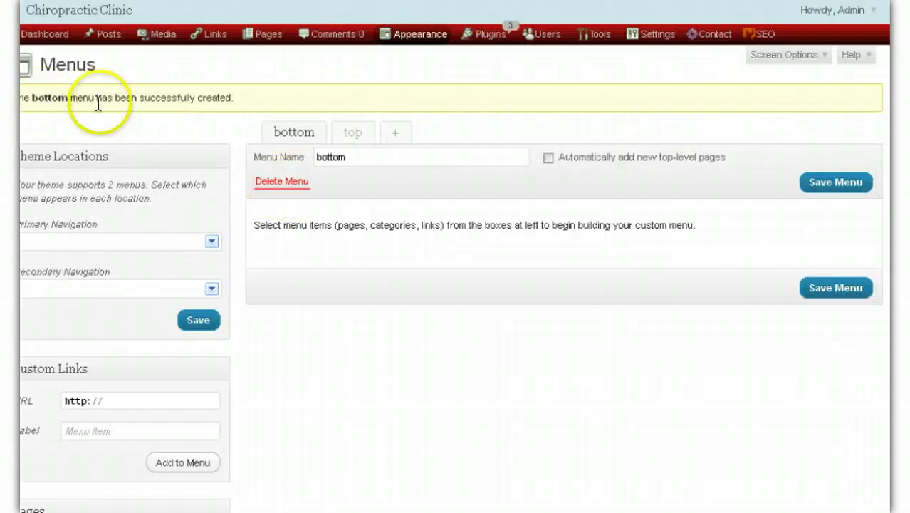
Add the Terms, Site Map, Privacy, Legal, Disclaimer, Contact and Home pages to the bottom menu
scroll(460, 313, down, 6)
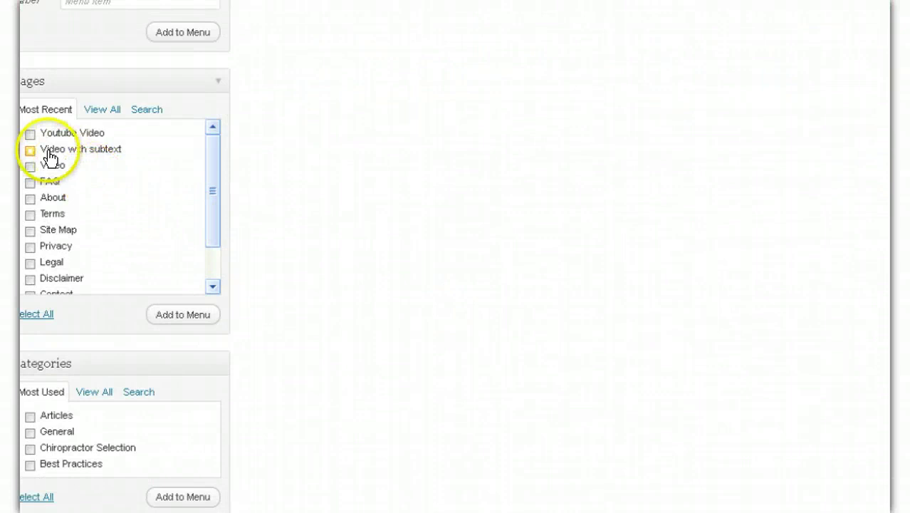
click(30, 215)
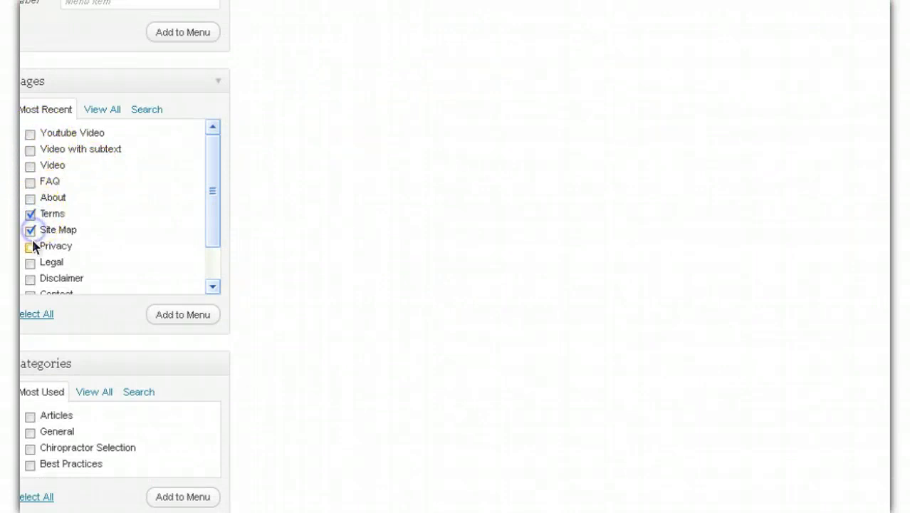
click(30, 248)
click(31, 264)
drag(216, 213, 218, 266)
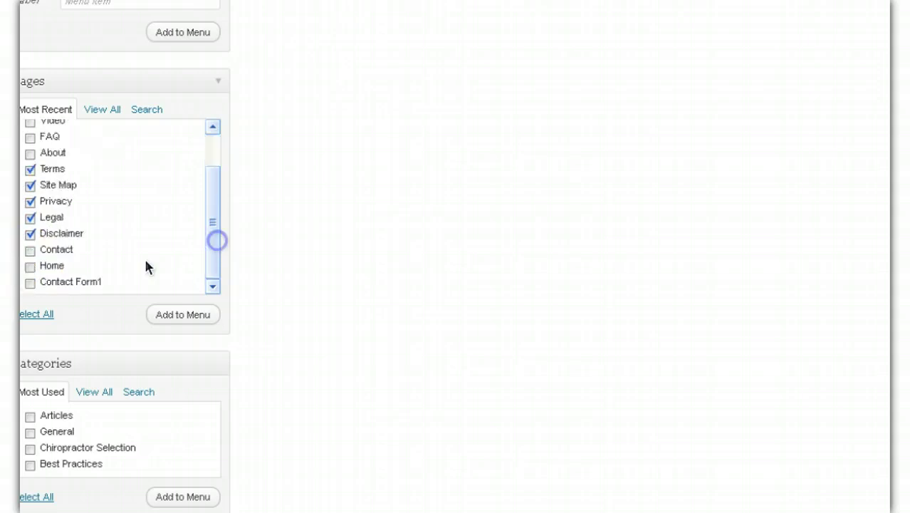
click(30, 251)
click(30, 265)
click(187, 318)
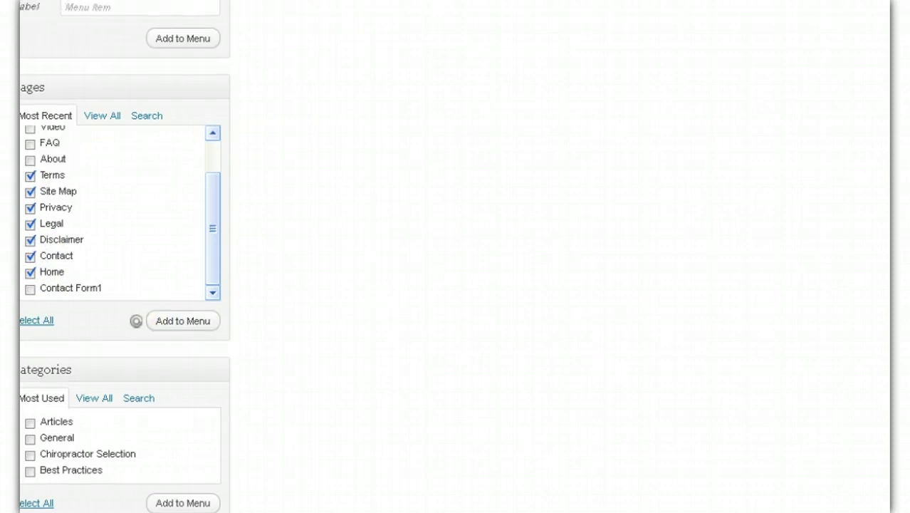
Reorder the bottom menu as Home, Terms, Privacy, Legal, Disclaimer, Site Map, Contact, all at top level, and save it
scroll(456, 256, up, 6)
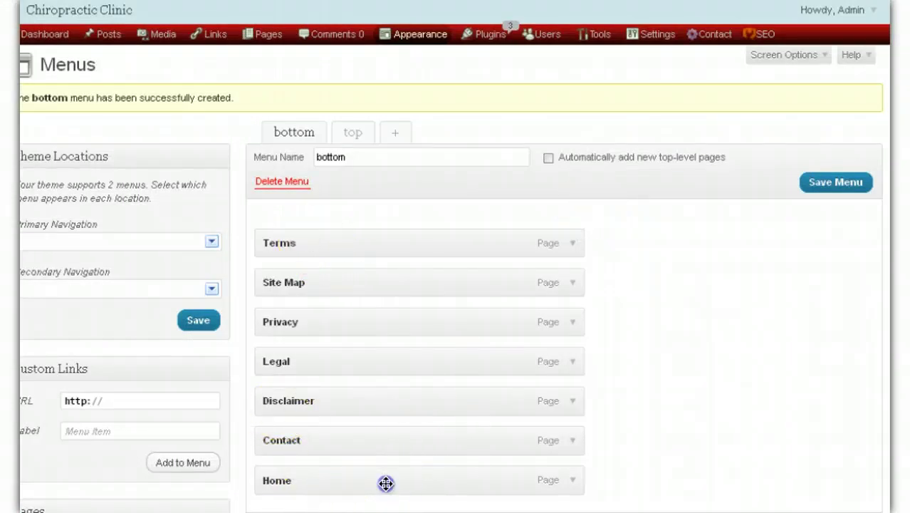
drag(385, 484, 380, 222)
drag(372, 325, 367, 460)
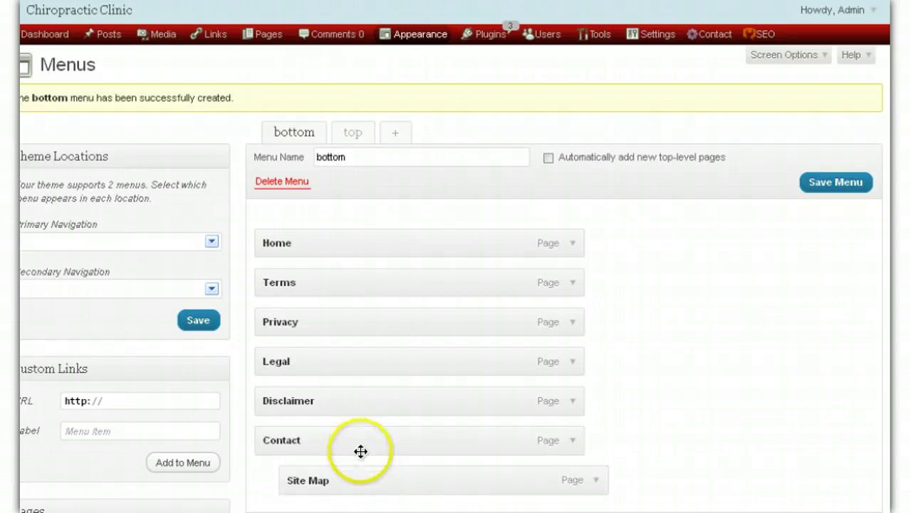
drag(361, 483, 283, 439)
click(541, 439)
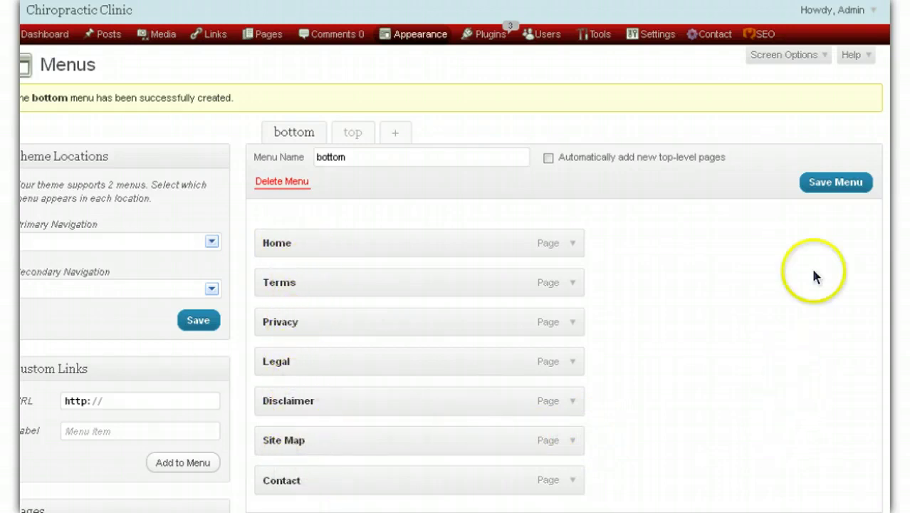
click(830, 184)
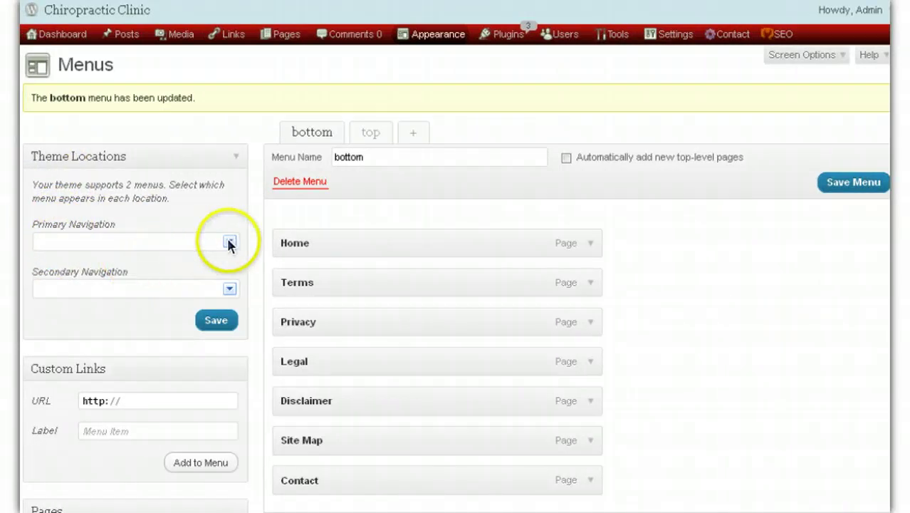
Assign the top menu to Primary Navigation and the bottom menu to Secondary Navigation, and save the theme locations
click(97, 241)
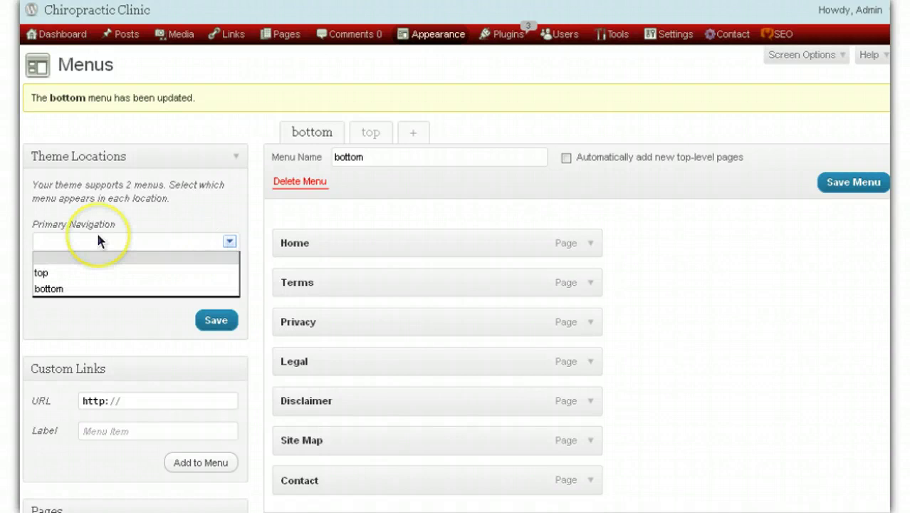
click(41, 273)
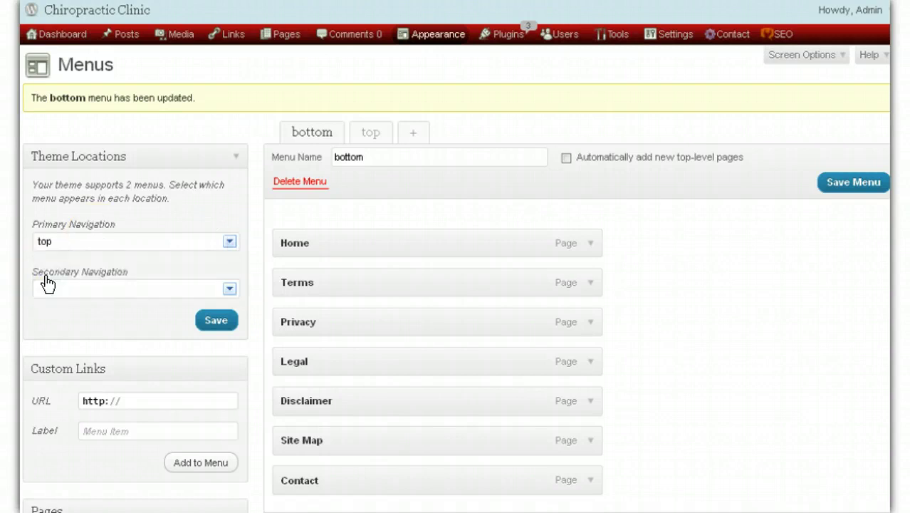
click(229, 288)
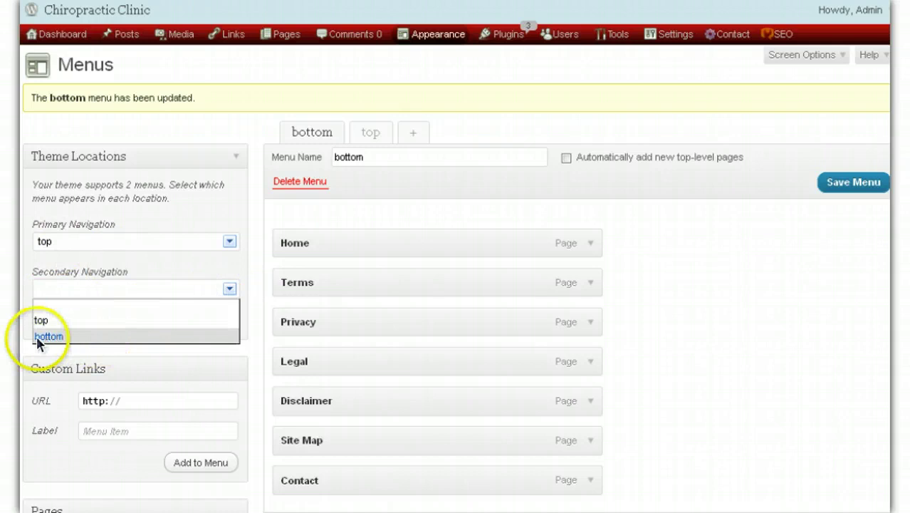
click(38, 339)
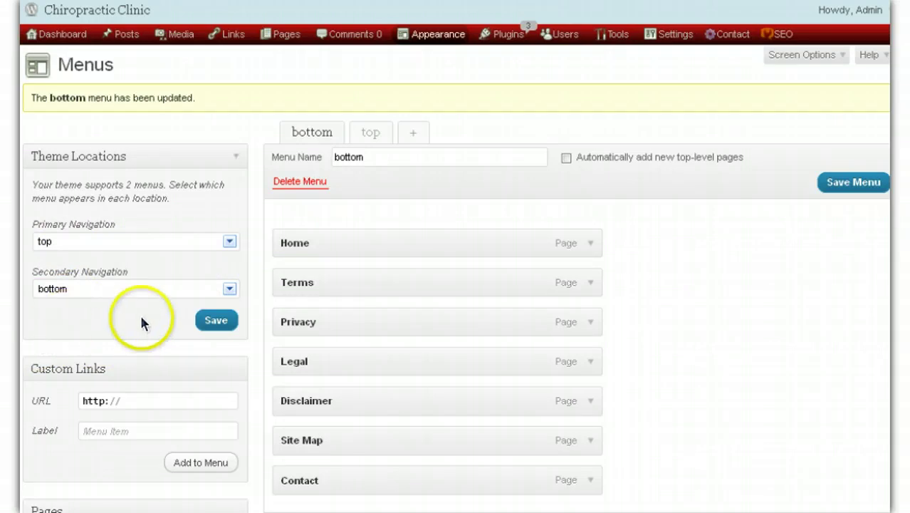
click(218, 321)
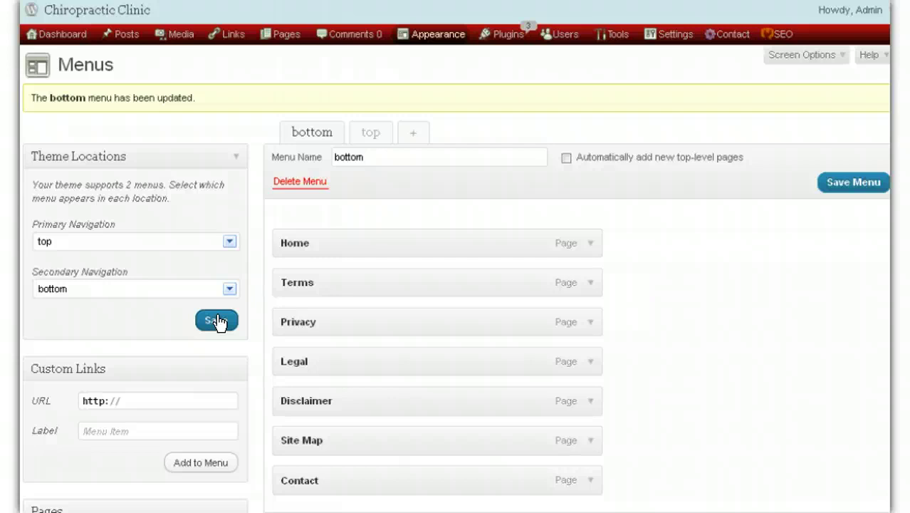
click(216, 320)
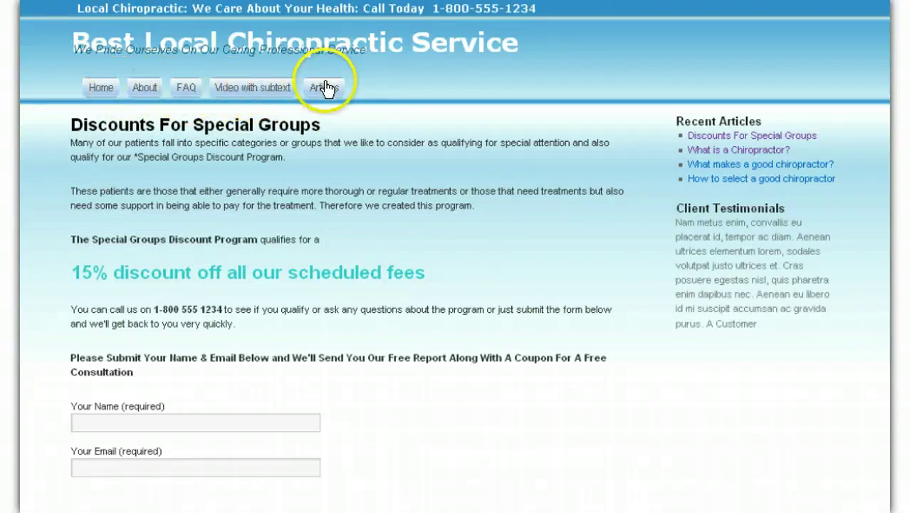
Look through the published site down to the footer to check the navigation menu there
scroll(604, 182, down, 4)
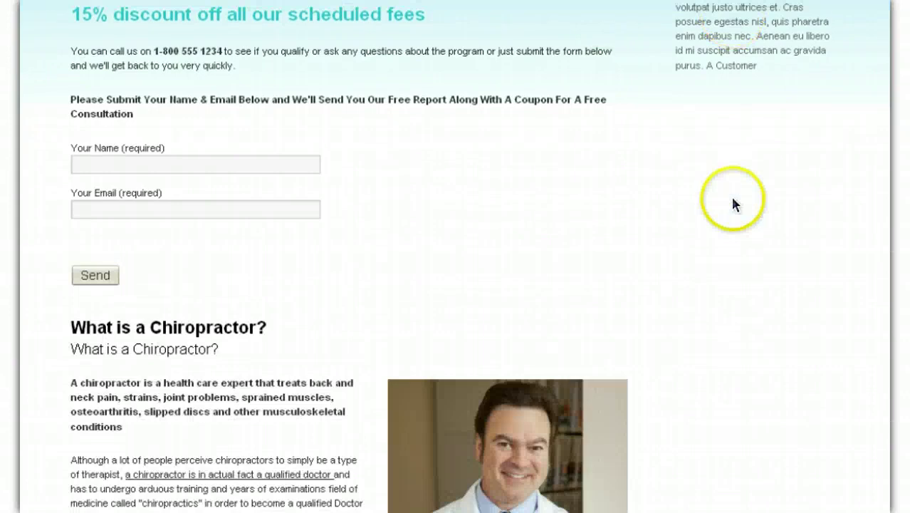
scroll(736, 204, down, 13)
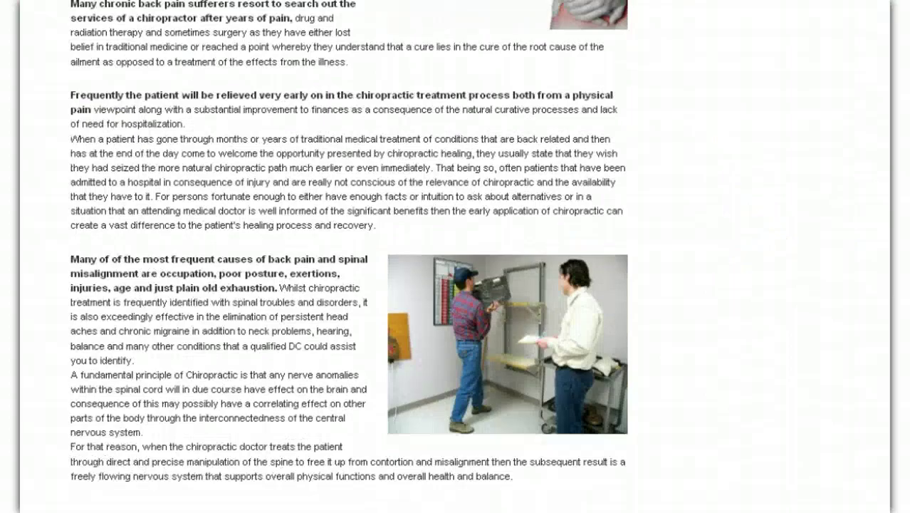
scroll(349, 256, down, 15)
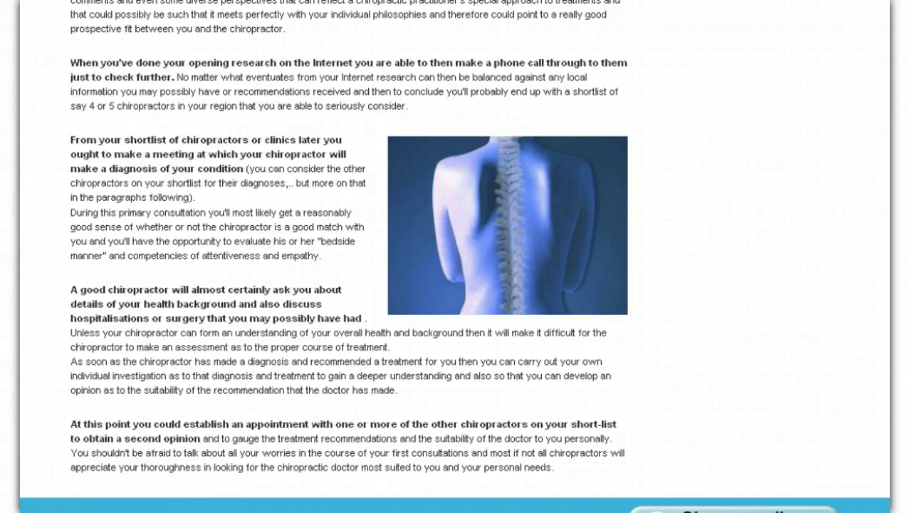
scroll(455, 256, down, 1)
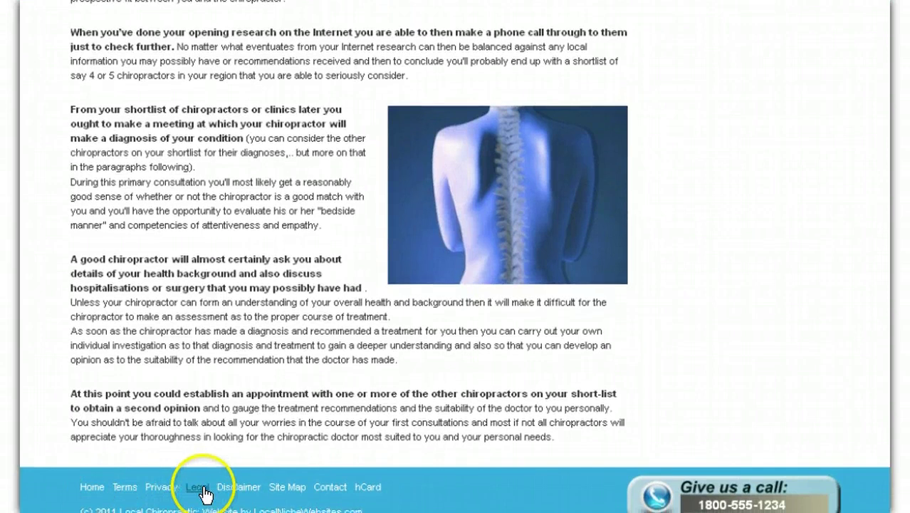
scroll(199, 492, down, 1)
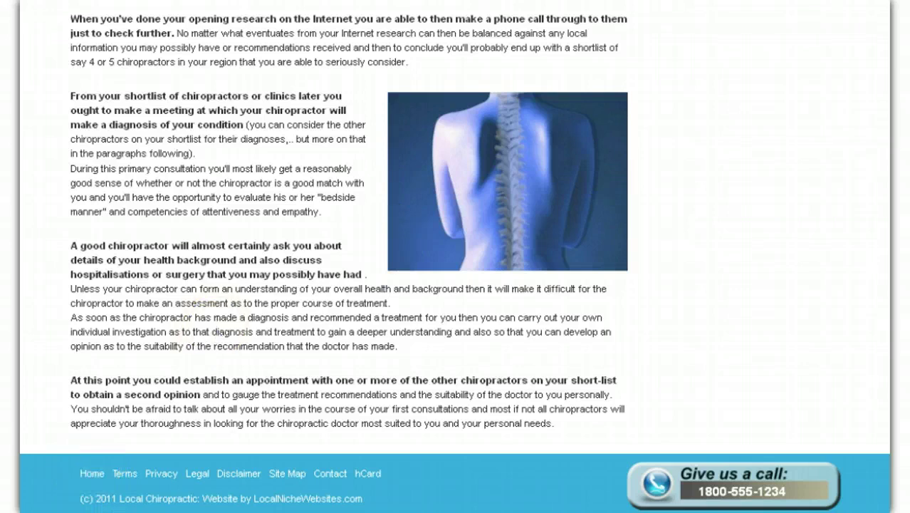
scroll(456, 257, up, 20)
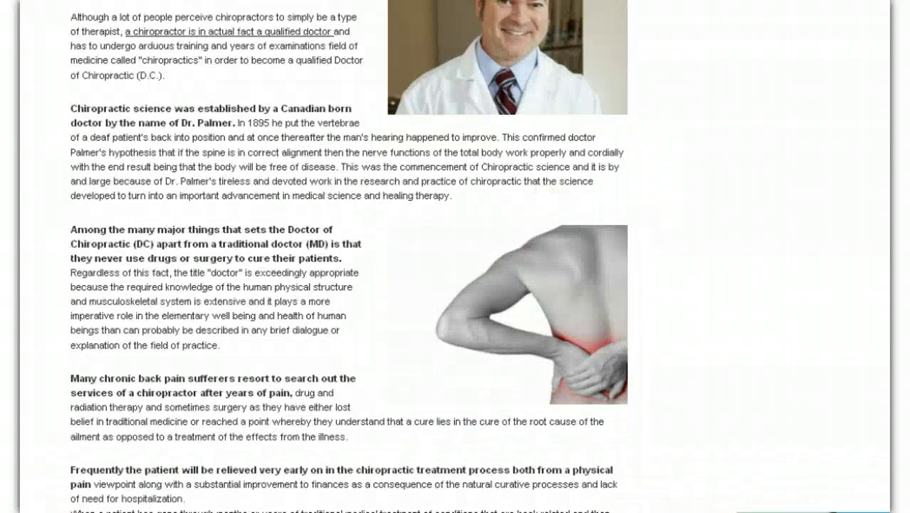
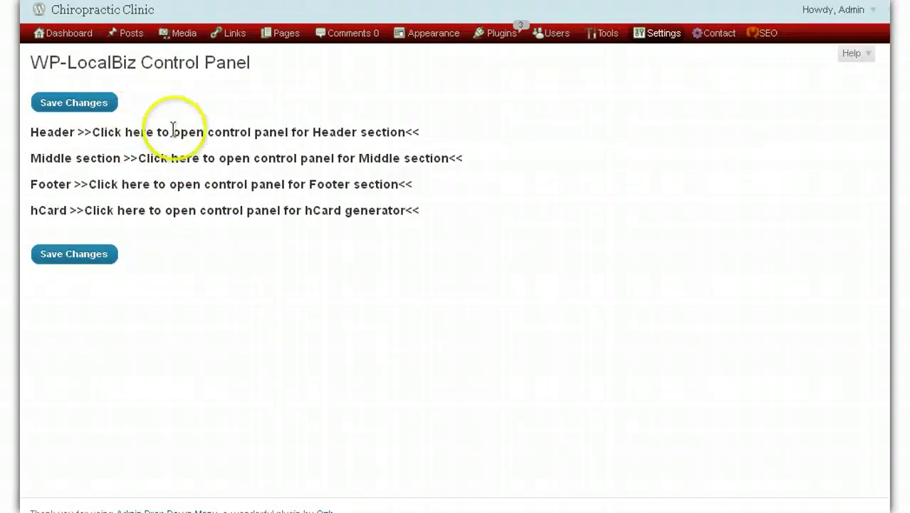
Set the very top thin banner's text effect to Outline and the header's main text effect to outline with shadow, and reload the site
click(198, 134)
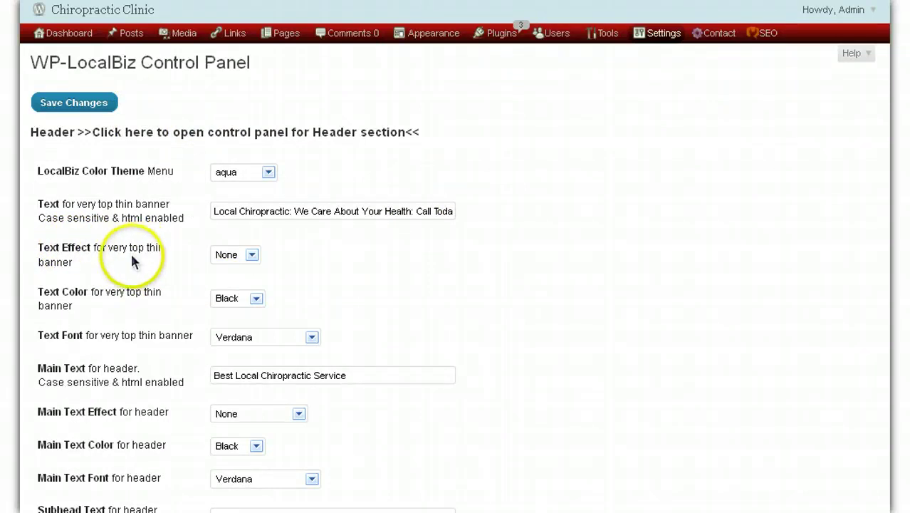
click(252, 255)
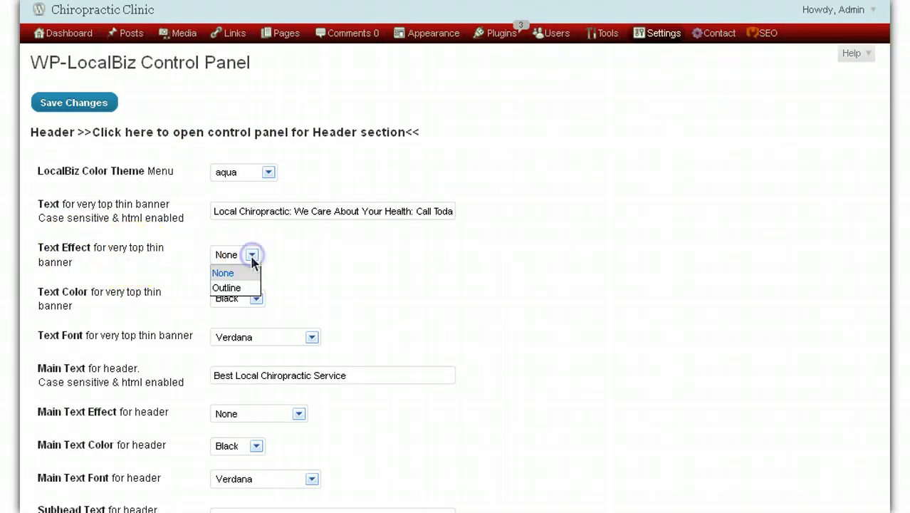
click(239, 289)
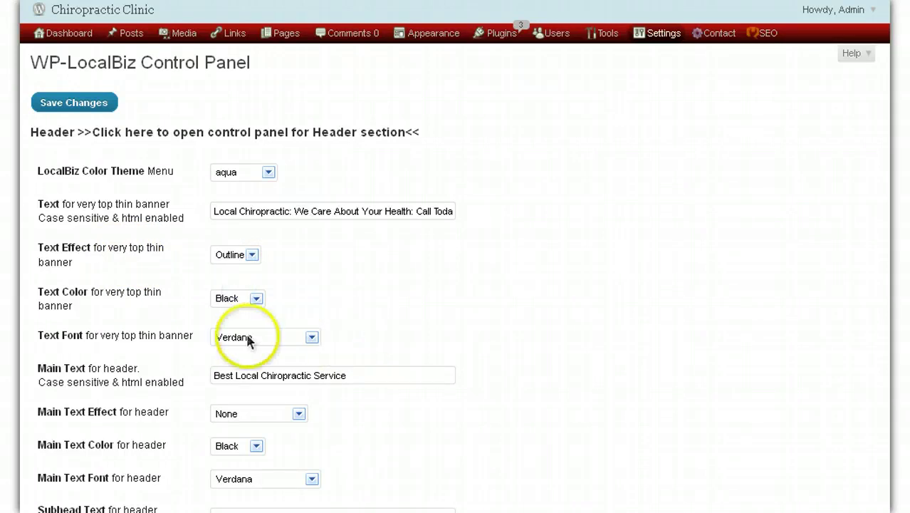
scroll(344, 363, down, 2)
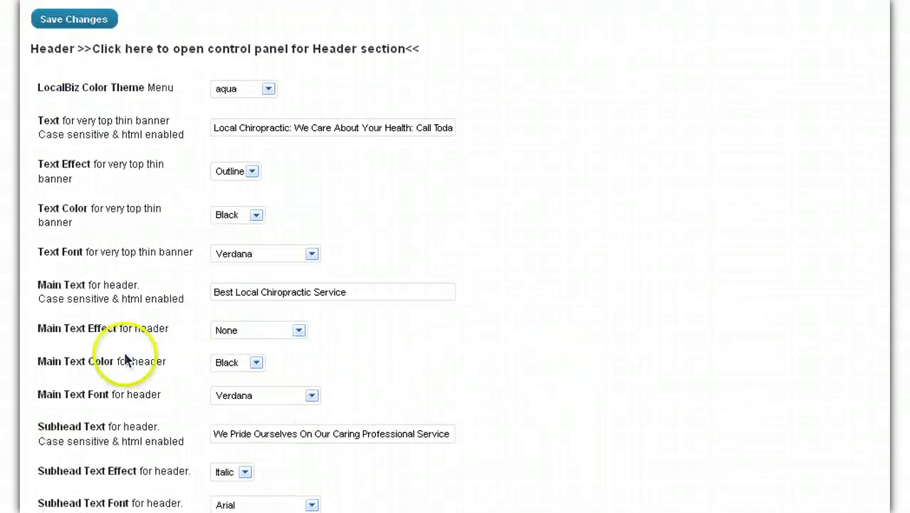
click(300, 331)
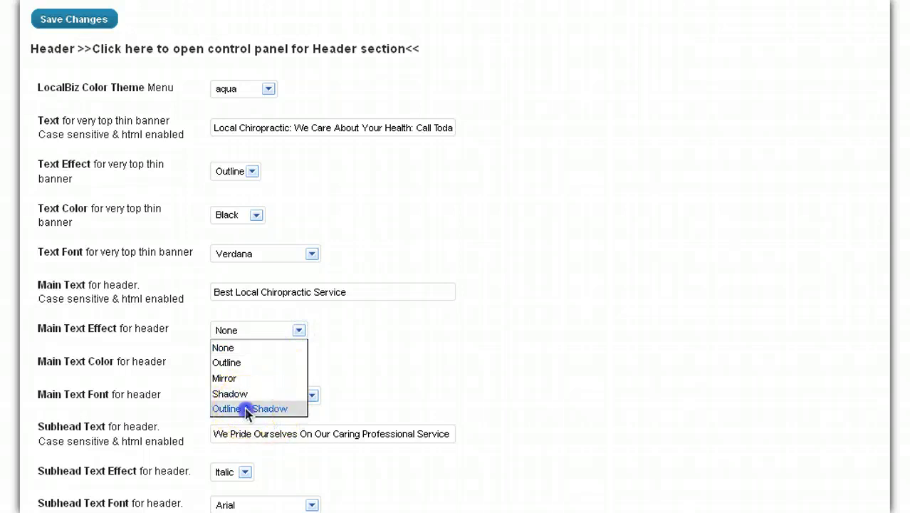
click(244, 409)
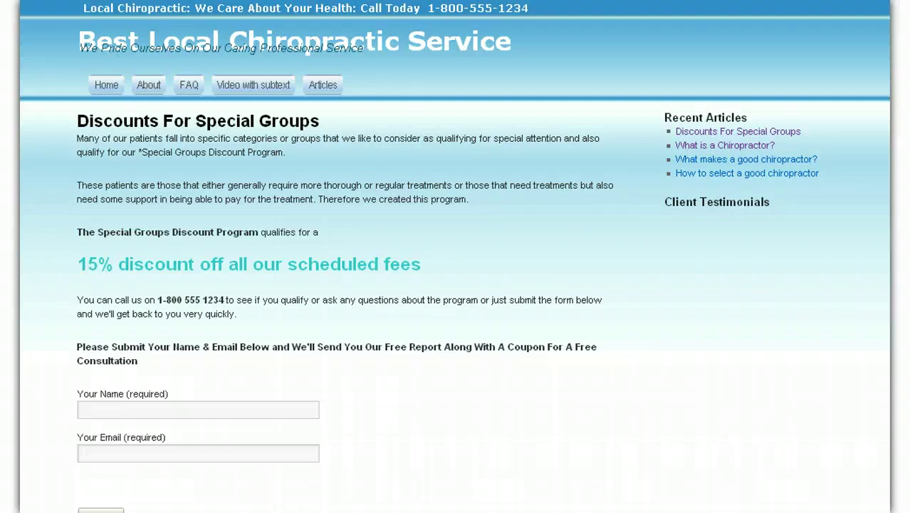
key(F5)
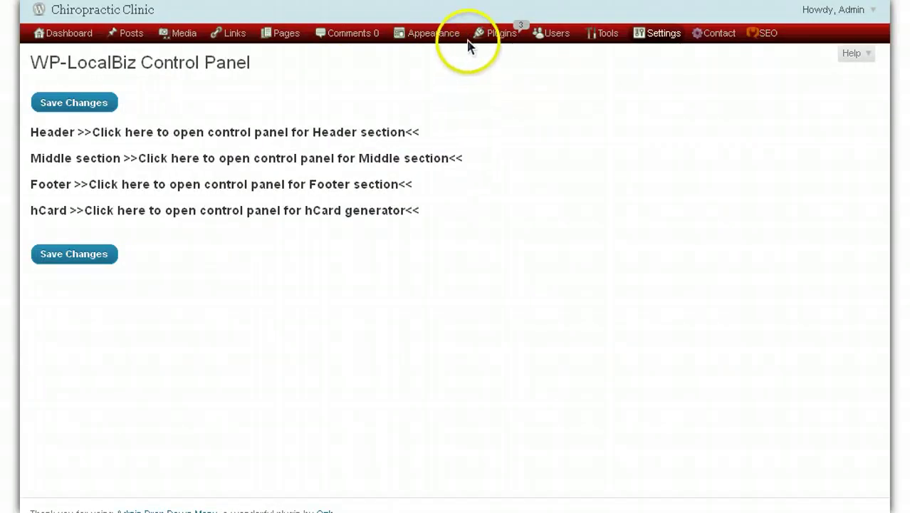
Make the front page display a static page in the Reading settings, using the Home page, and save
mouse_move(461, 49)
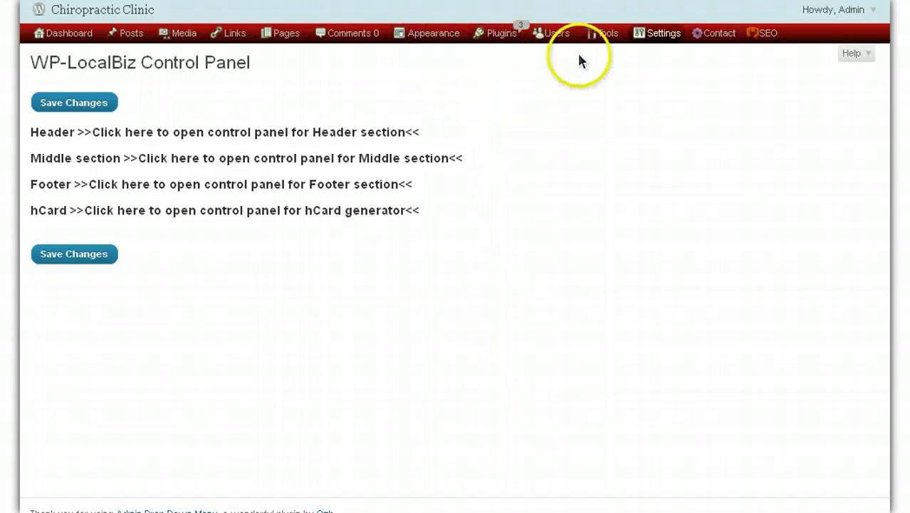
mouse_move(663, 37)
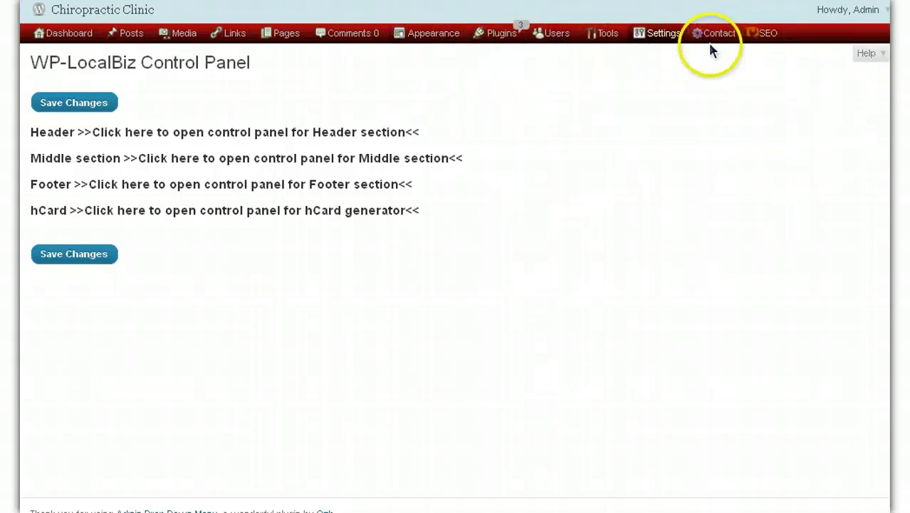
click(784, 57)
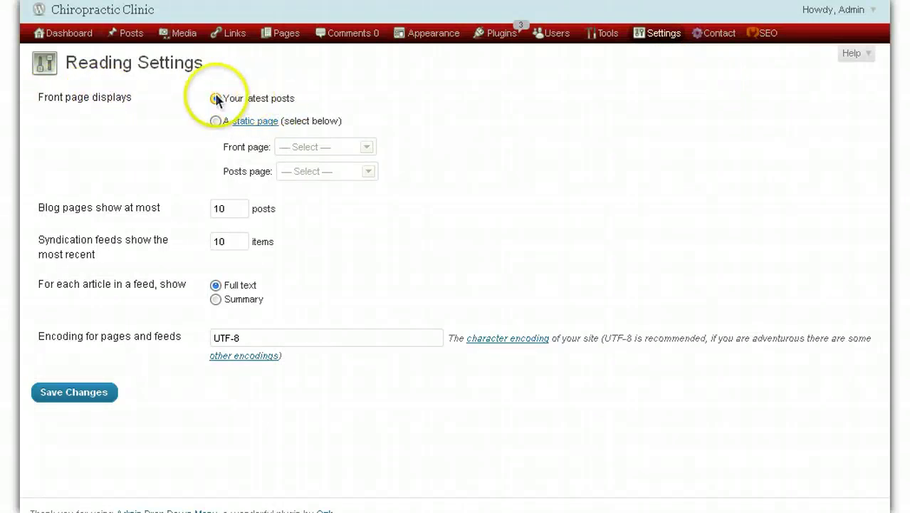
click(217, 122)
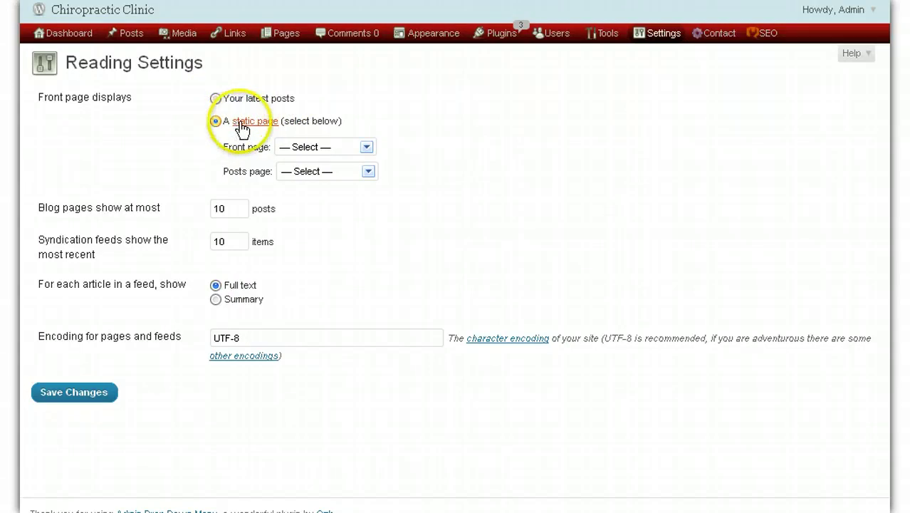
click(366, 147)
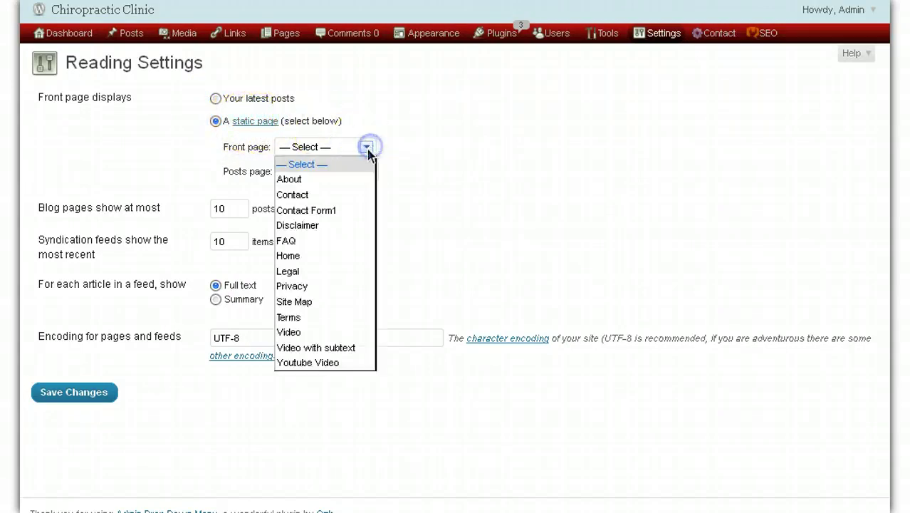
click(293, 256)
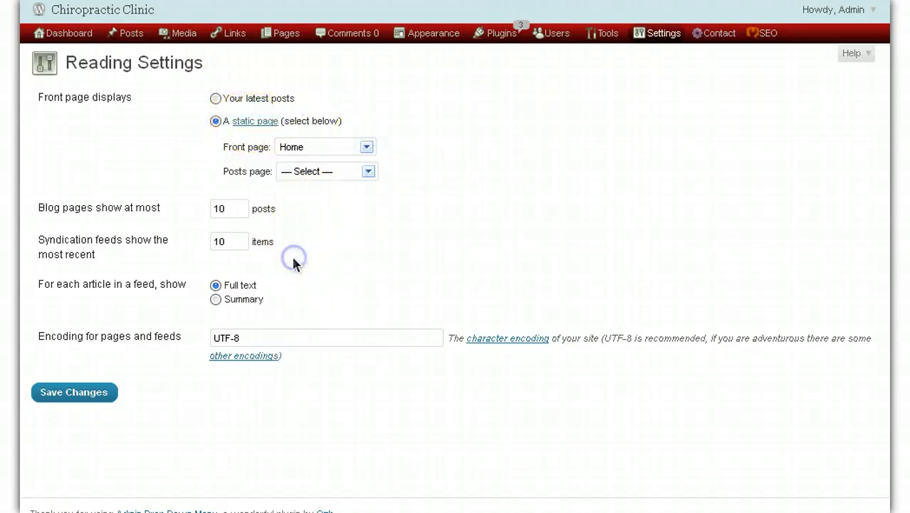
click(96, 393)
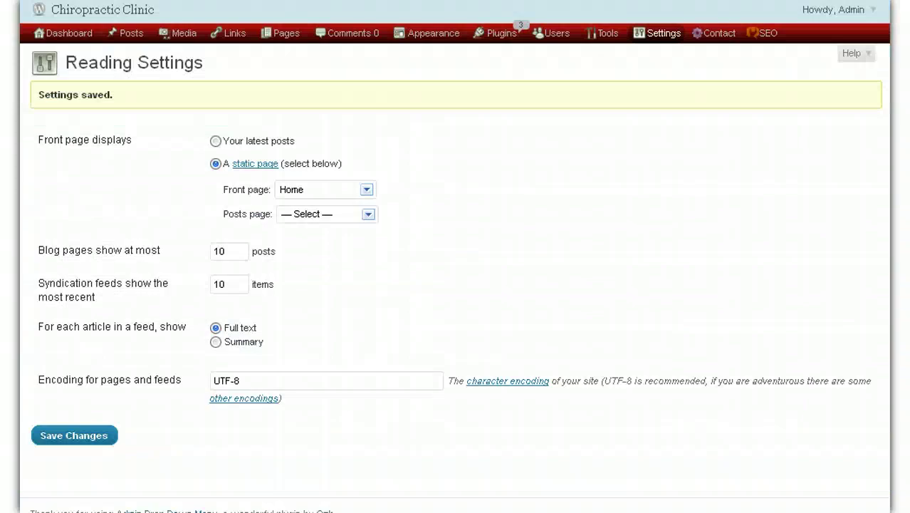
Quick-edit the Home page in the list of all pages to use the Featured Panel template, update it, and reload the published site
mouse_move(305, 39)
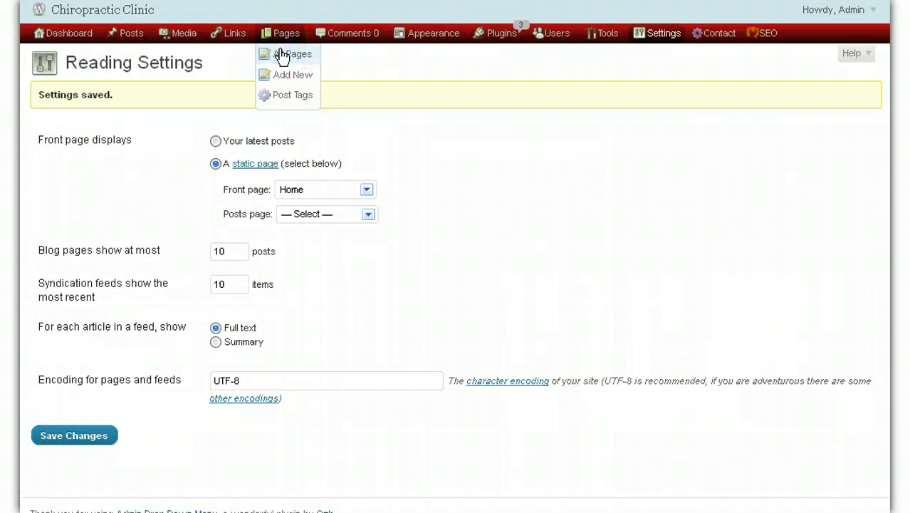
click(283, 57)
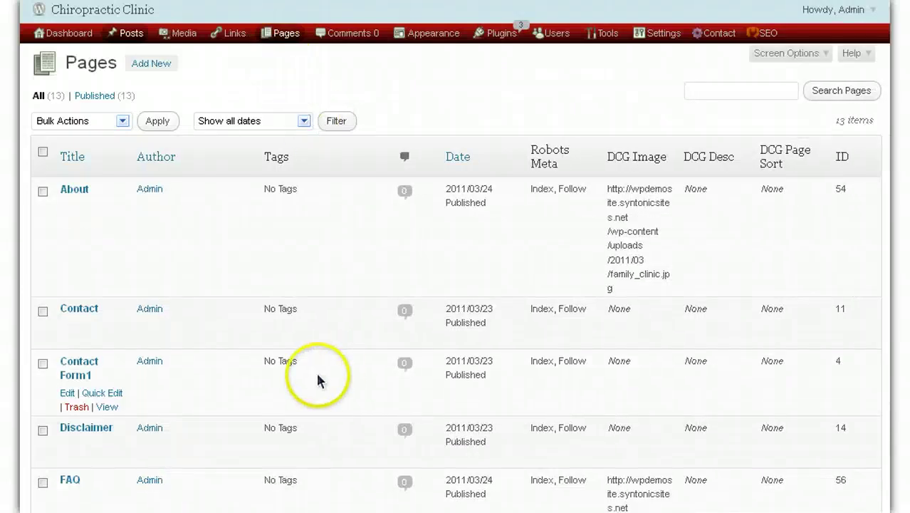
scroll(317, 381, down, 6)
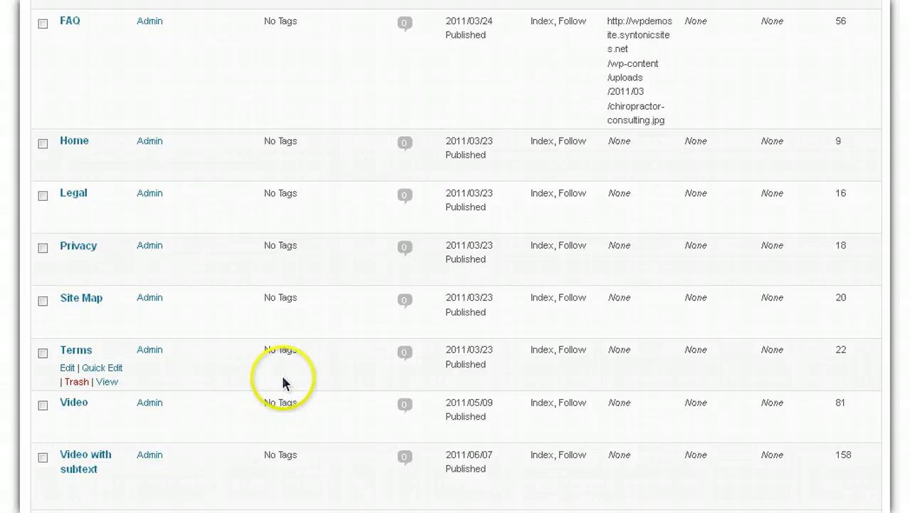
click(109, 158)
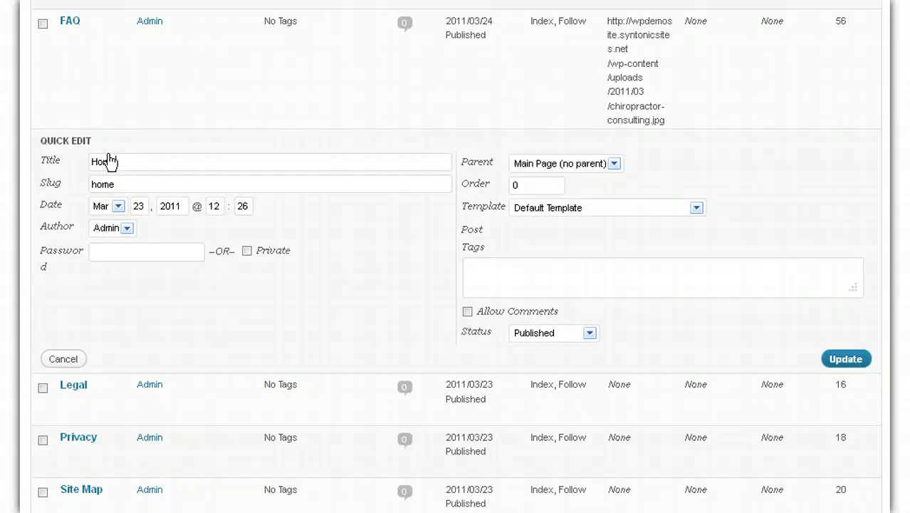
click(700, 208)
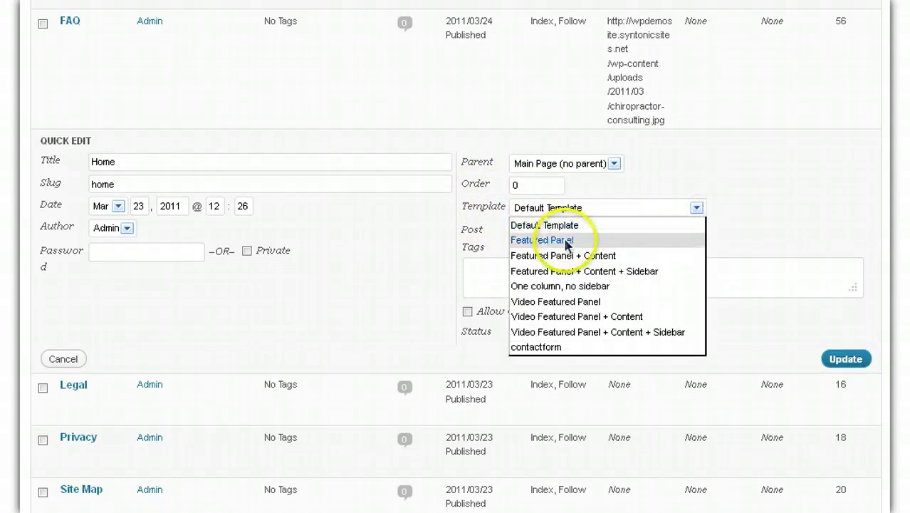
click(567, 241)
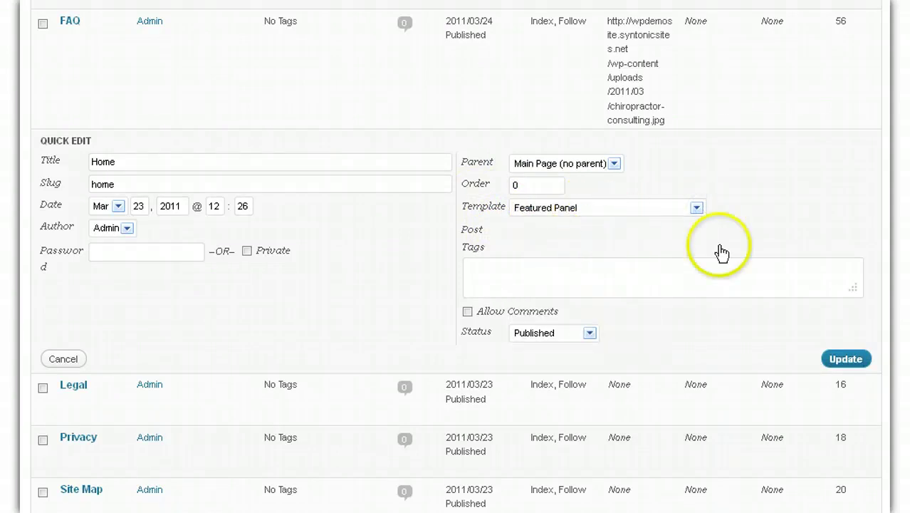
click(845, 362)
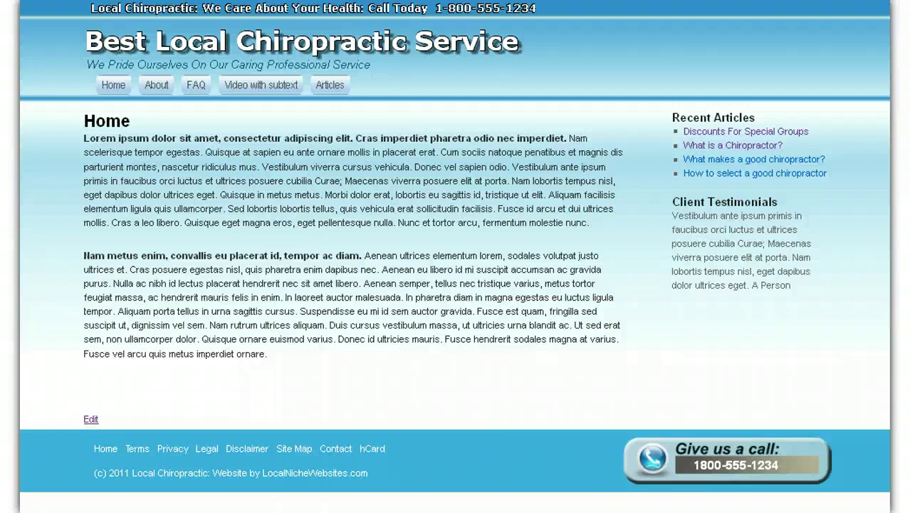
key(F5)
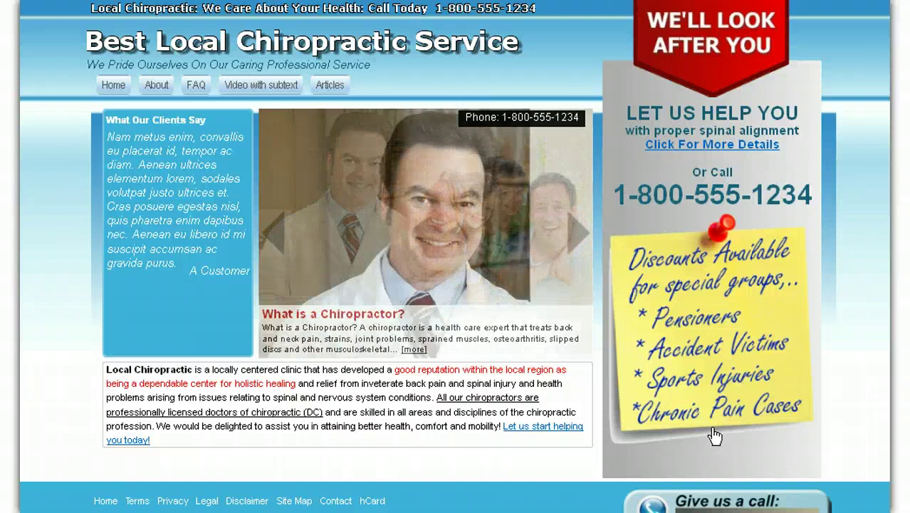
click(604, 485)
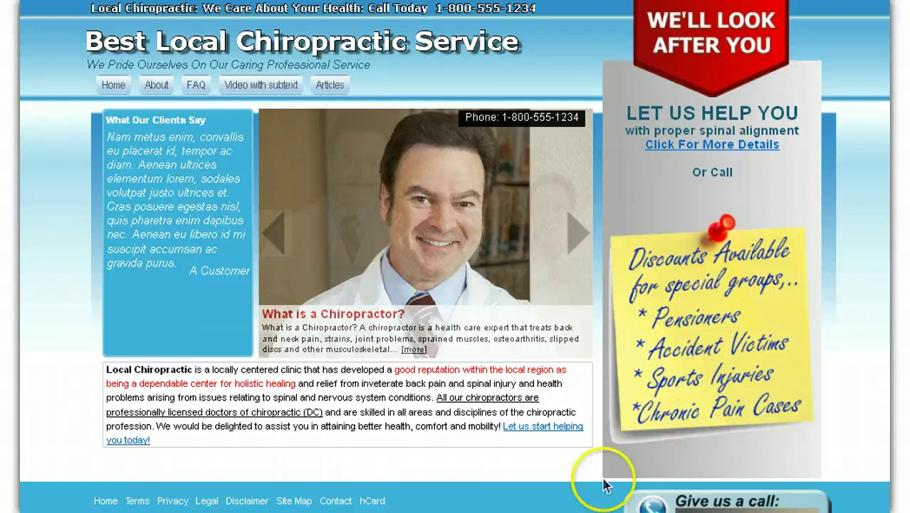